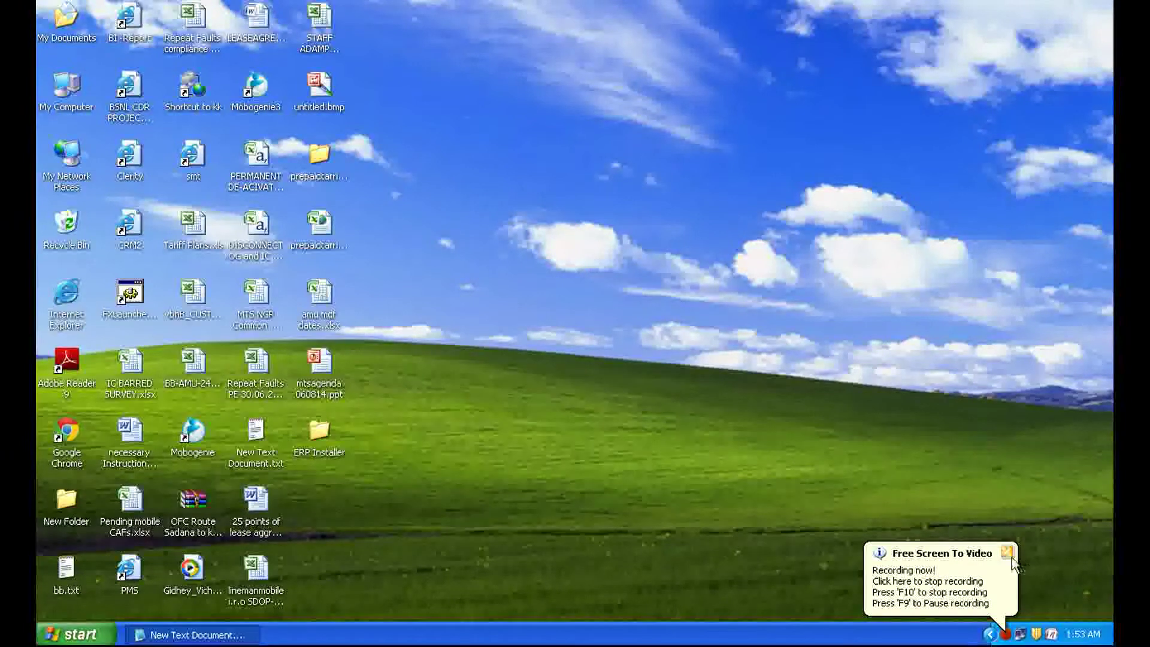
# Restore Notepad, then open the router admin page 192.168.2.1 in Google Chrome
pyautogui.click(1007, 551)
pyautogui.click(225, 634)
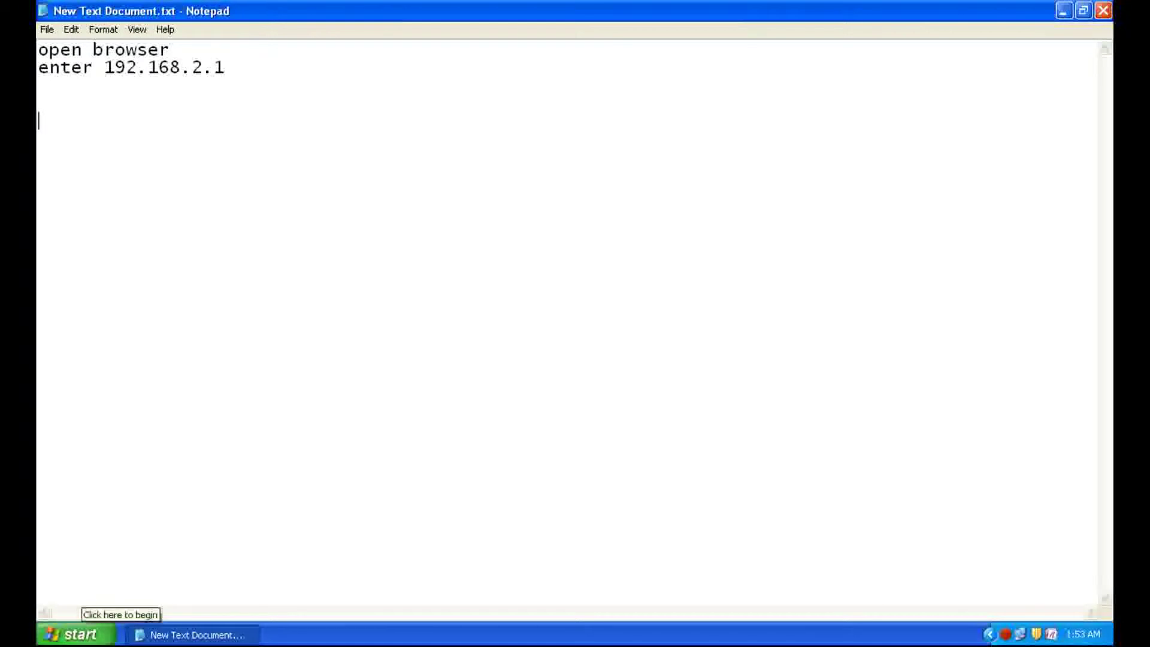
pyautogui.click(72, 635)
pyautogui.click(104, 368)
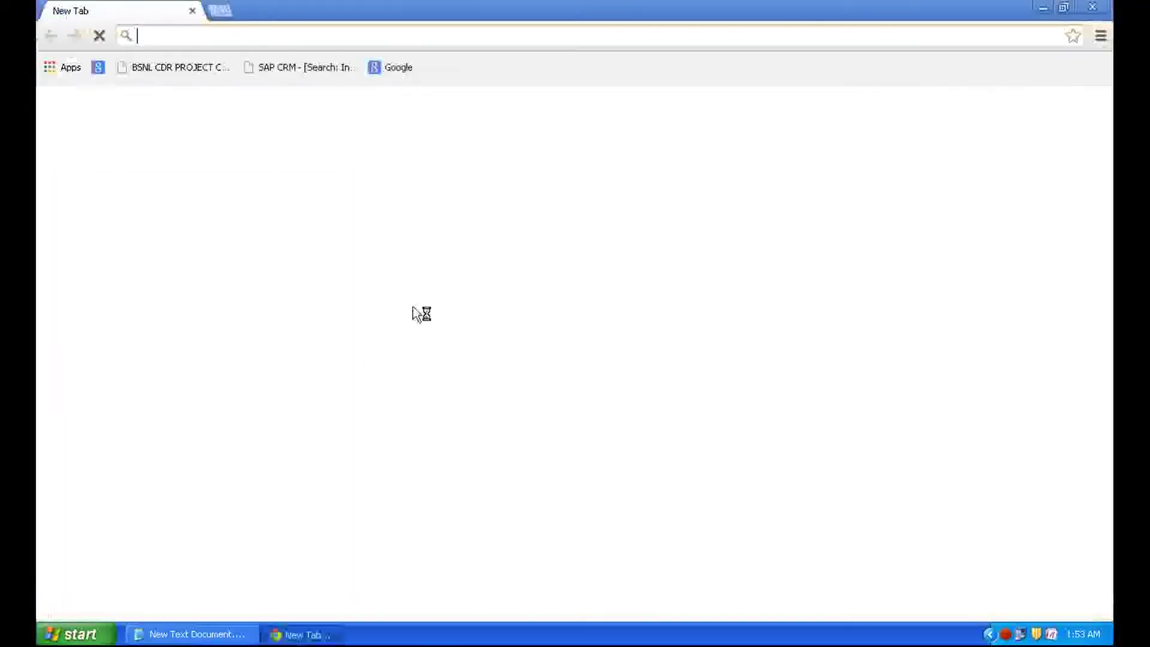
pyautogui.write('19')
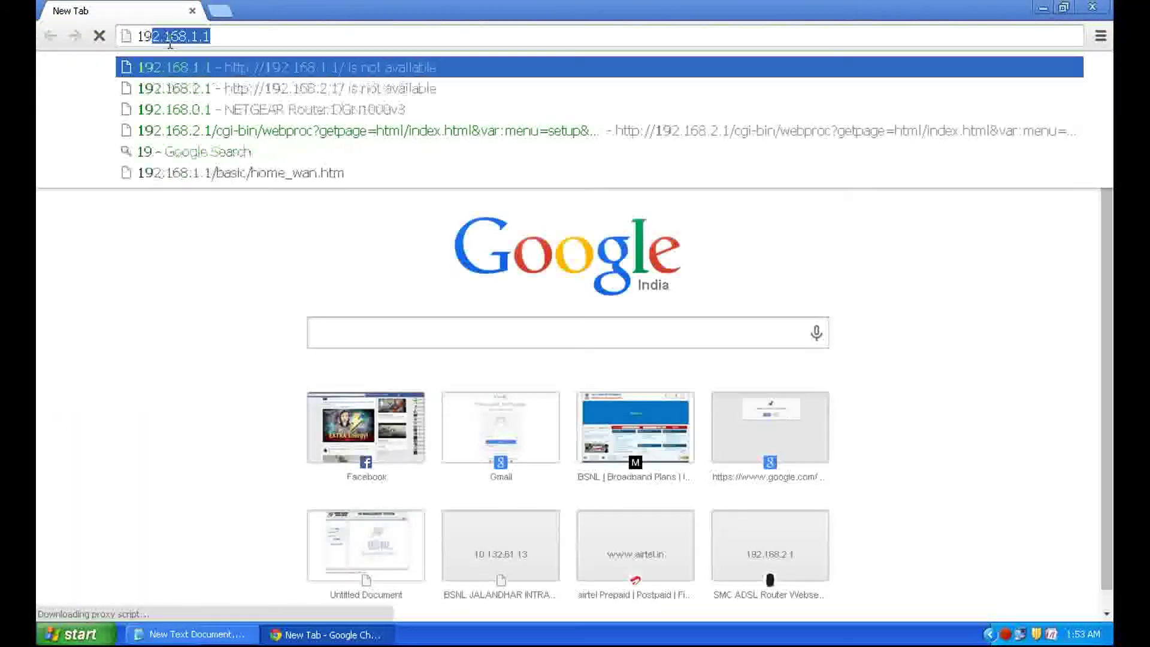
pyautogui.write('2.1')
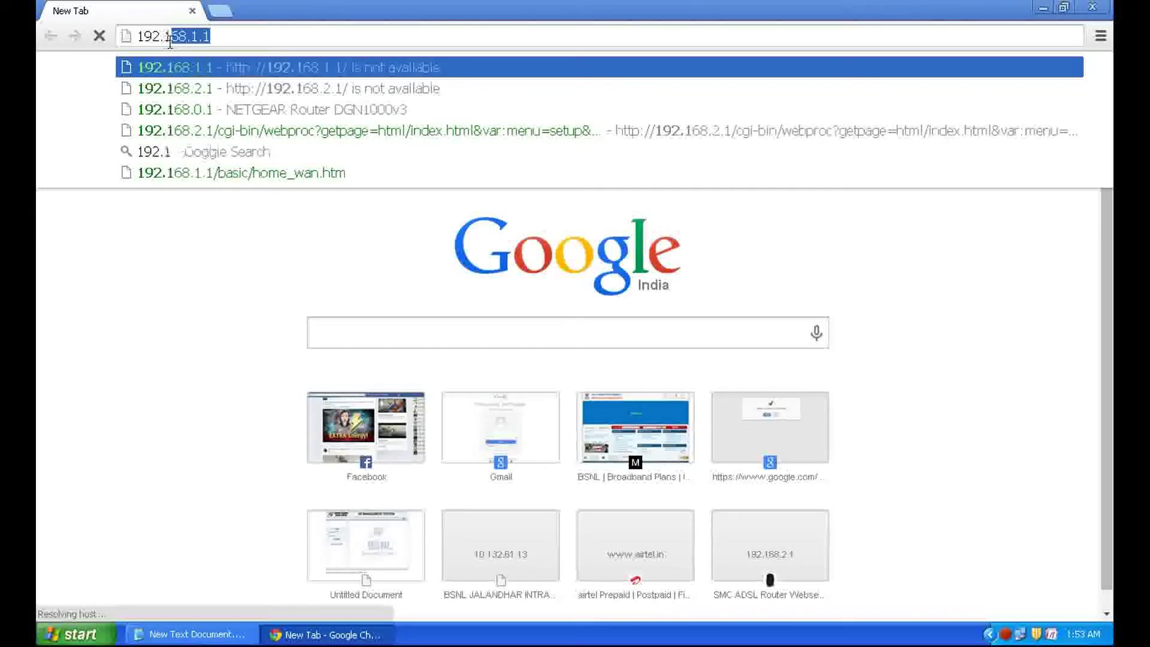
pyautogui.write('68.2.1')
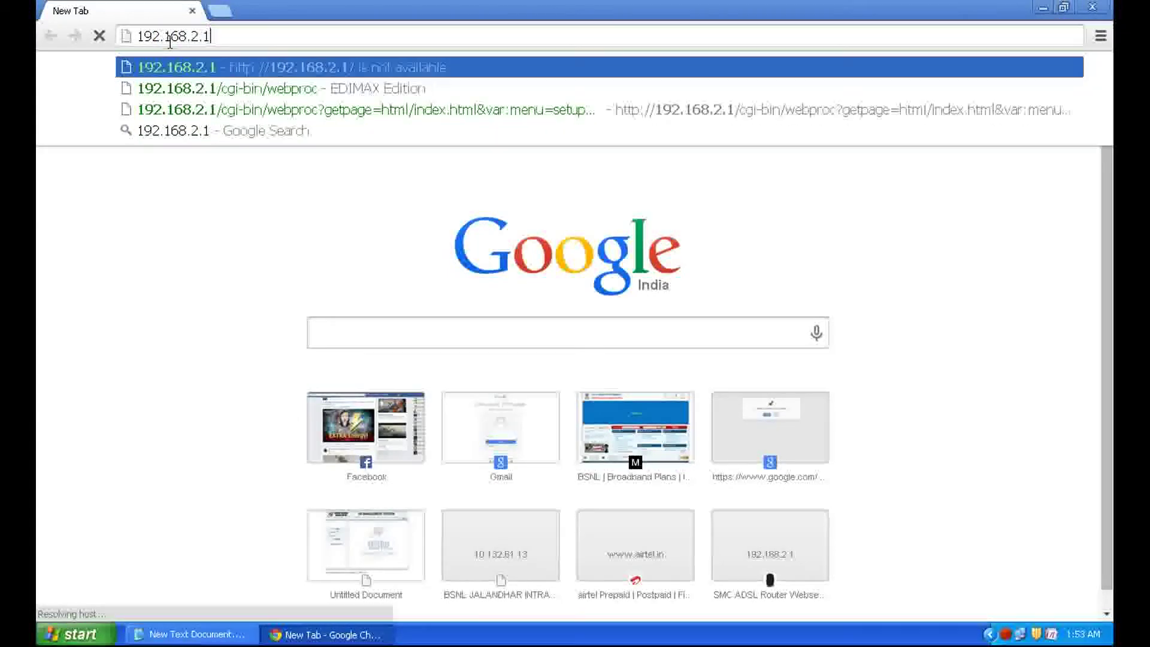
pyautogui.press('Return')
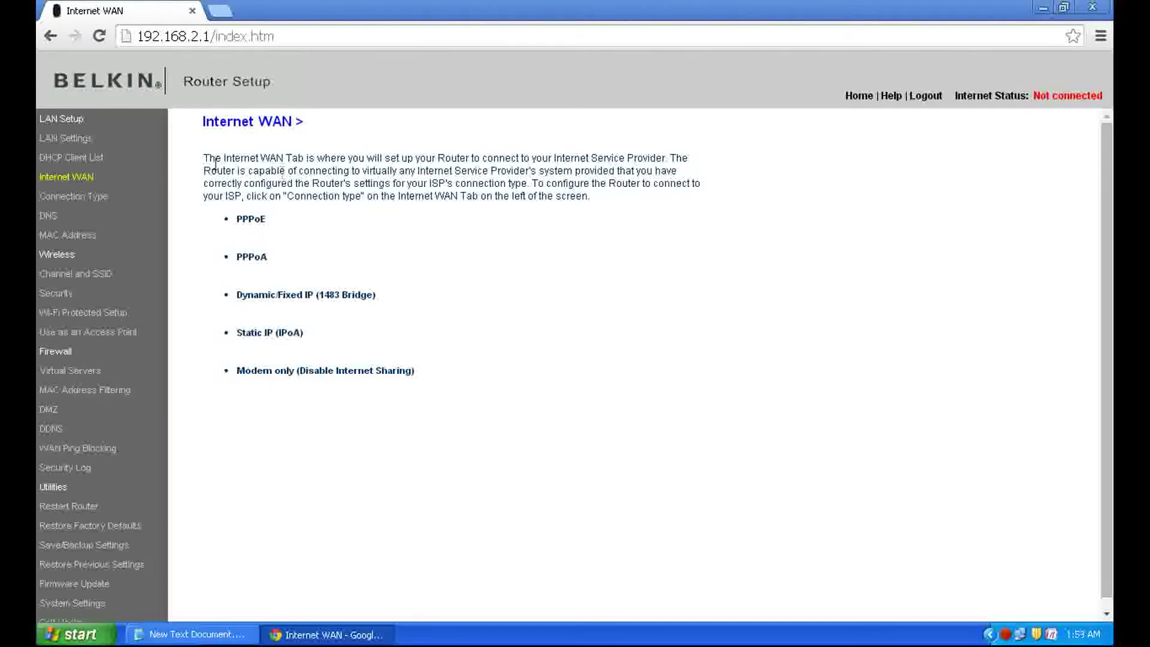
# Reload the Internet WAN page and open the PPPoE form, focused on the Username field
pyautogui.click(73, 177)
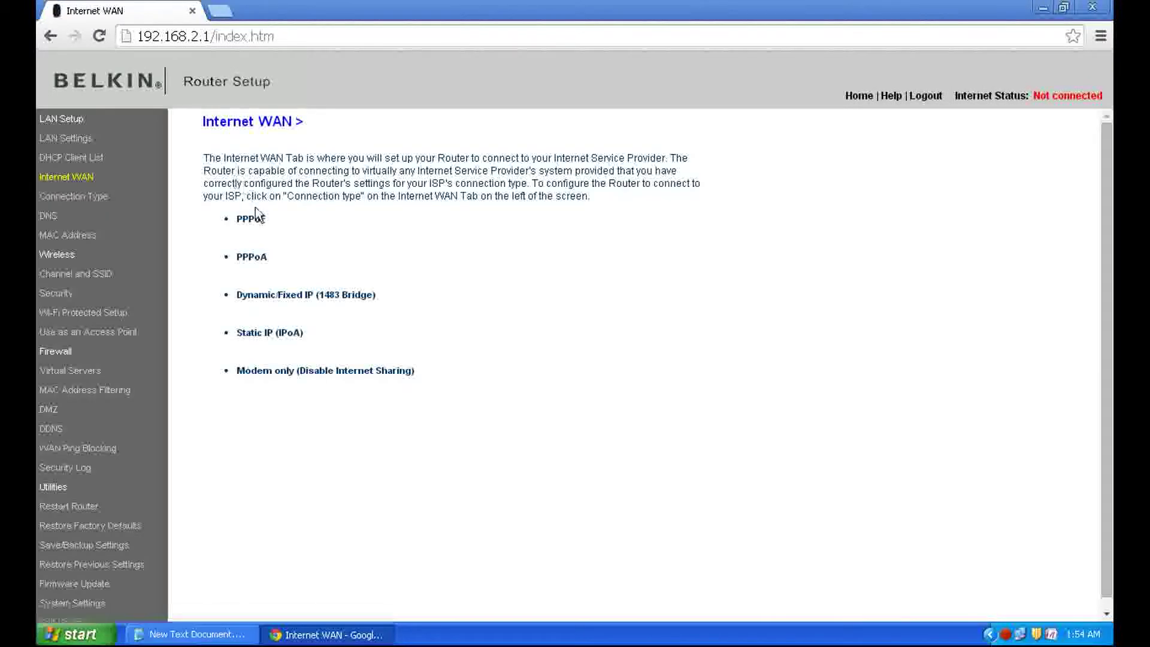
pyautogui.click(250, 220)
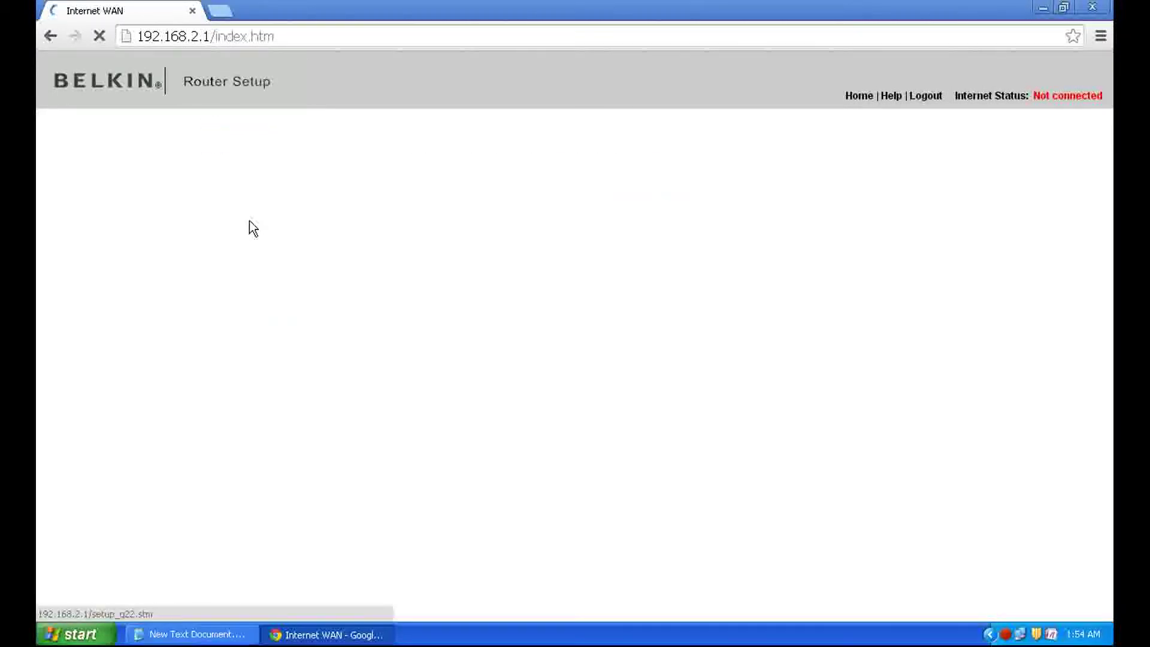
pyautogui.click(395, 221)
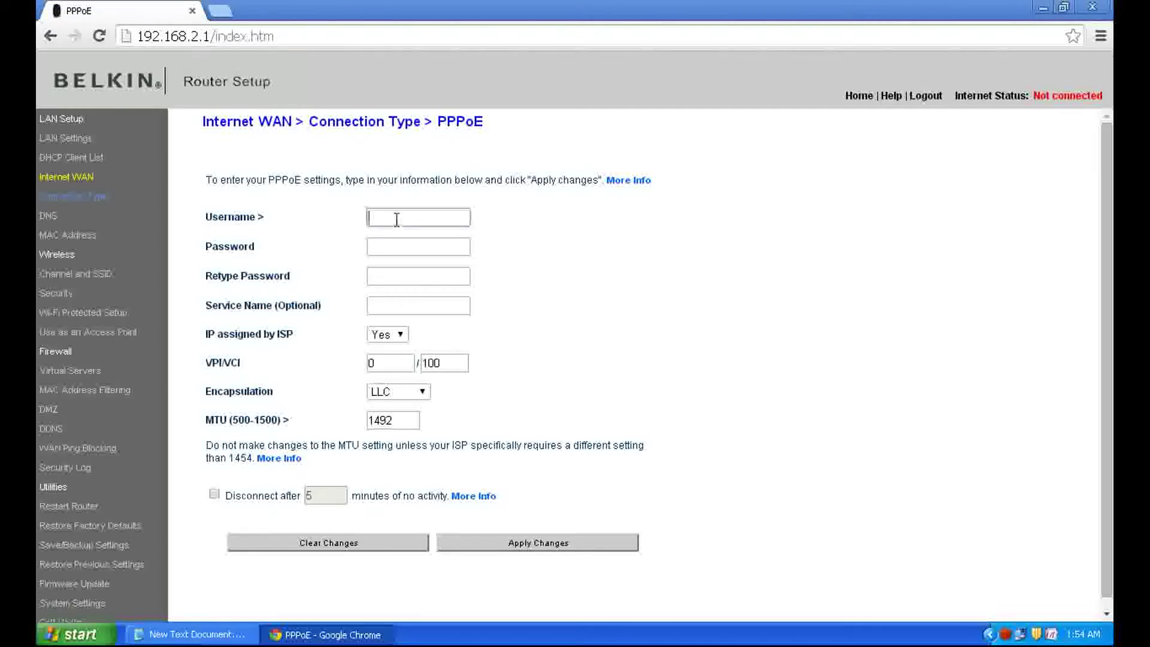
# Add the Notepad line 'enter your username/password provided by your isp'
pyautogui.click(197, 635)
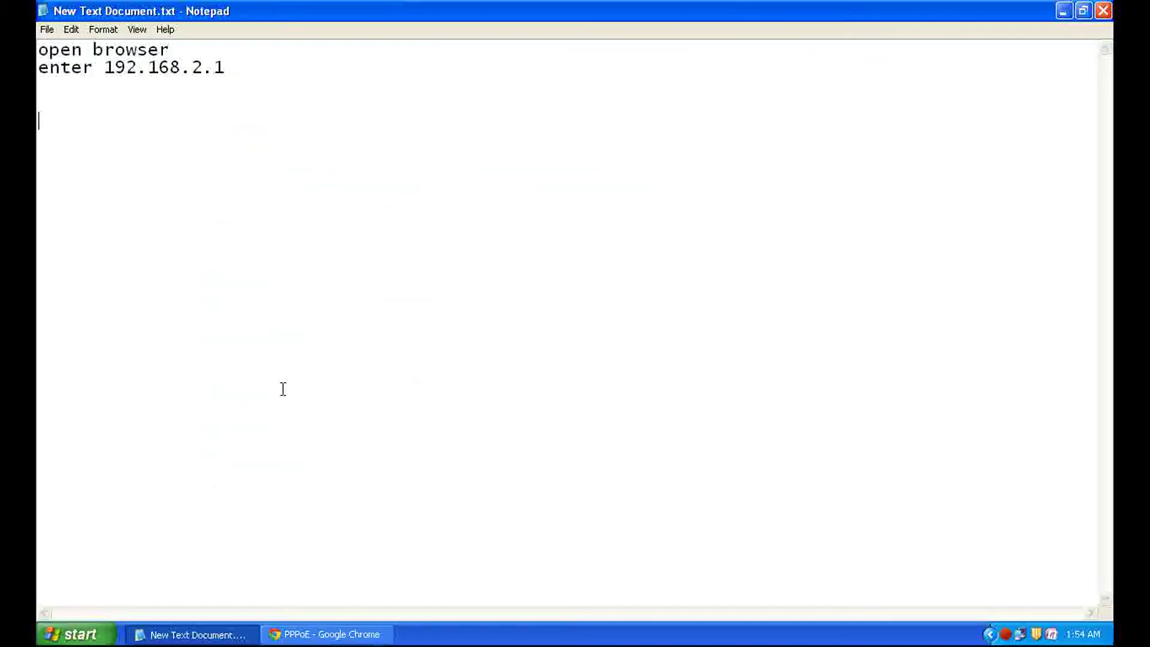
pyautogui.press('Return')
pyautogui.press('Return')
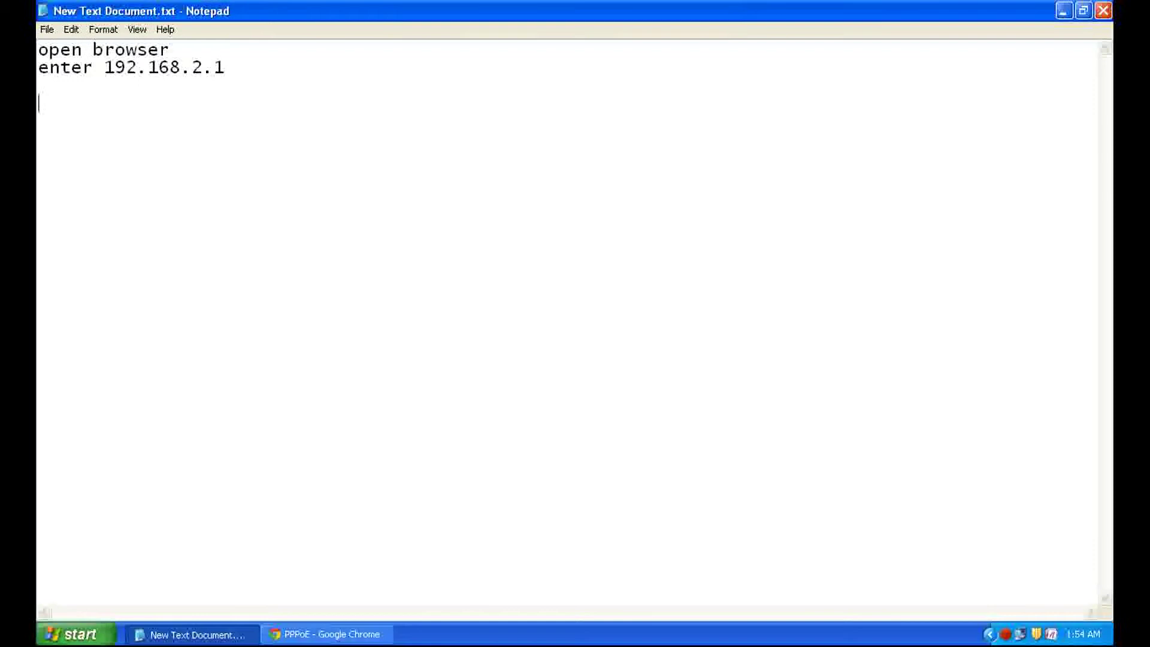
pyautogui.write('enter your username/password provided by your isp')
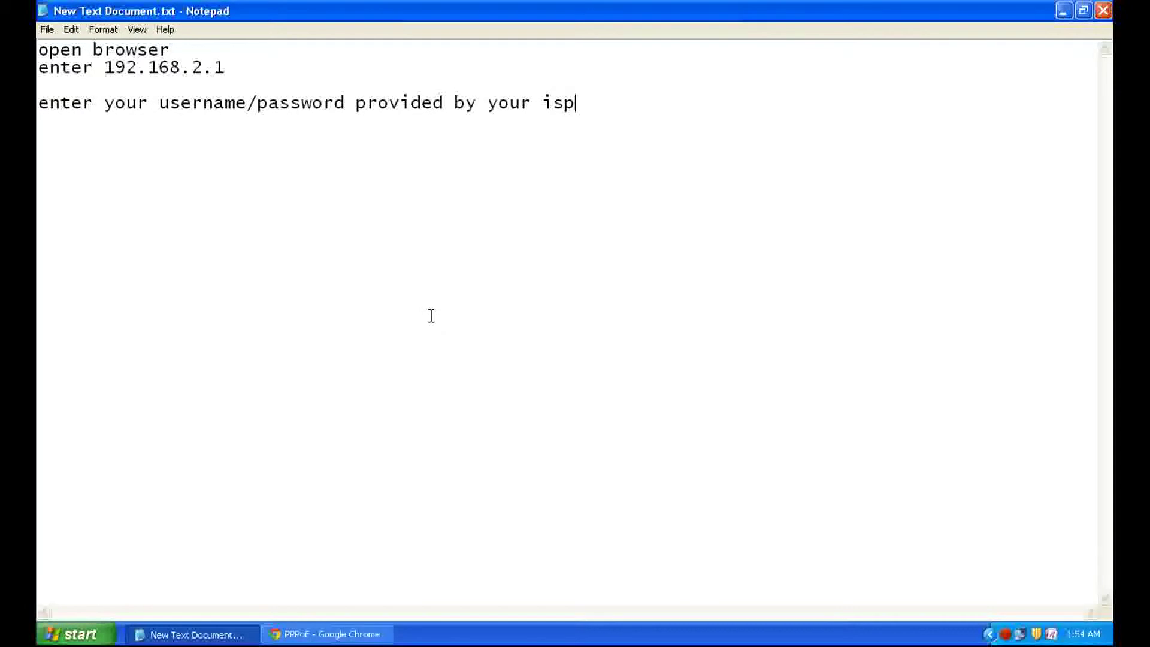
# Fill the PPPoE username, enter the password twice, and change VCI from 100 to 35
pyautogui.click(344, 626)
pyautogui.write('u')
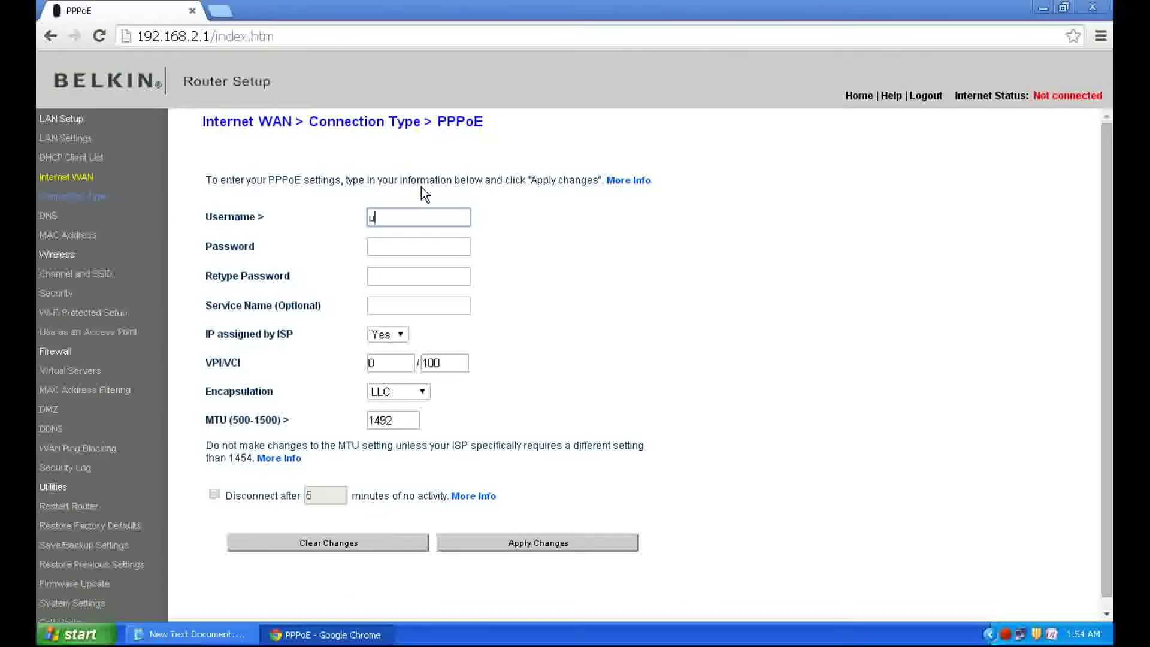
pyautogui.write('sername')
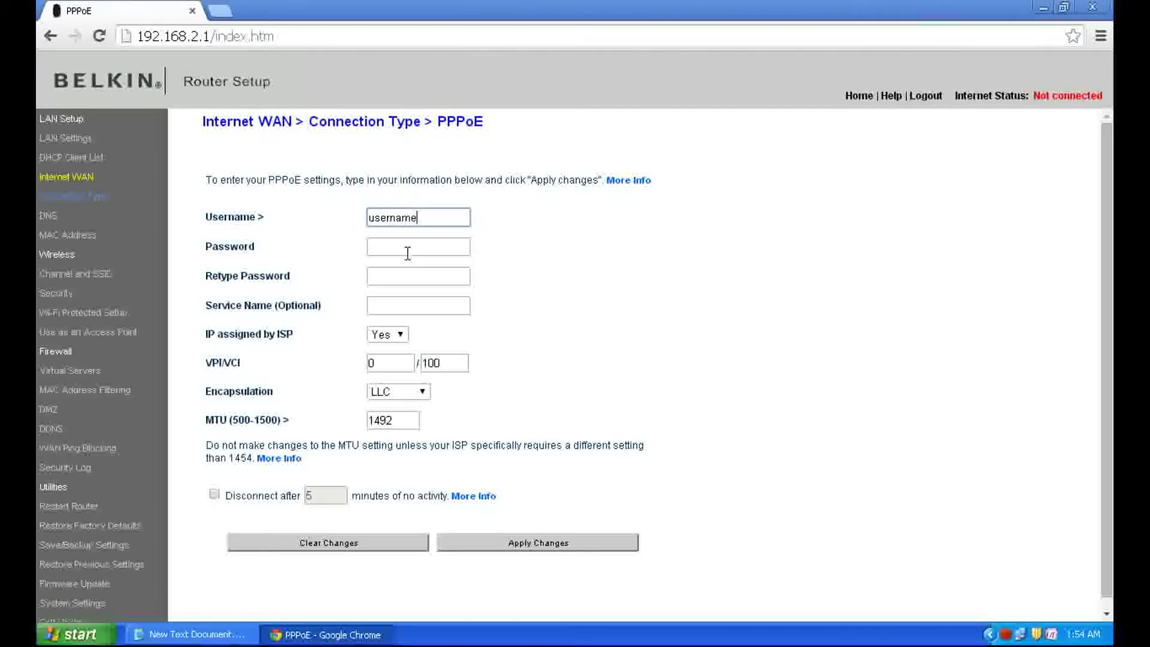
pyautogui.click(407, 251)
pyautogui.write('pas')
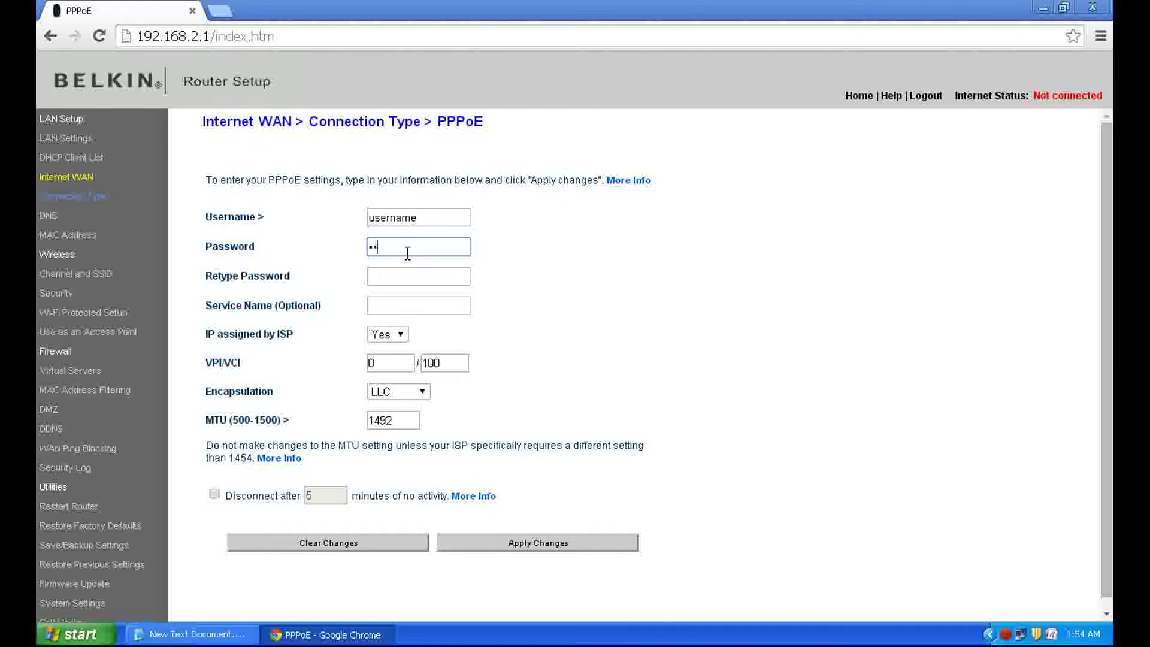
pyautogui.write('swrd')
pyautogui.press('Tab')
pyautogui.write('pass')
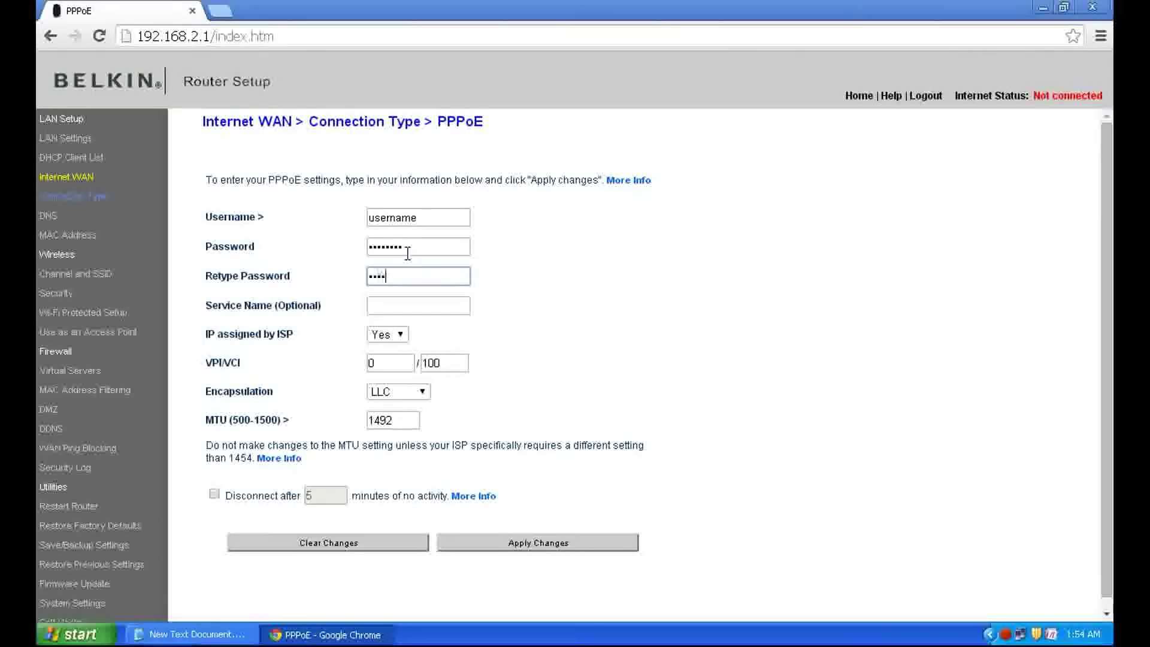
pyautogui.write('wrd')
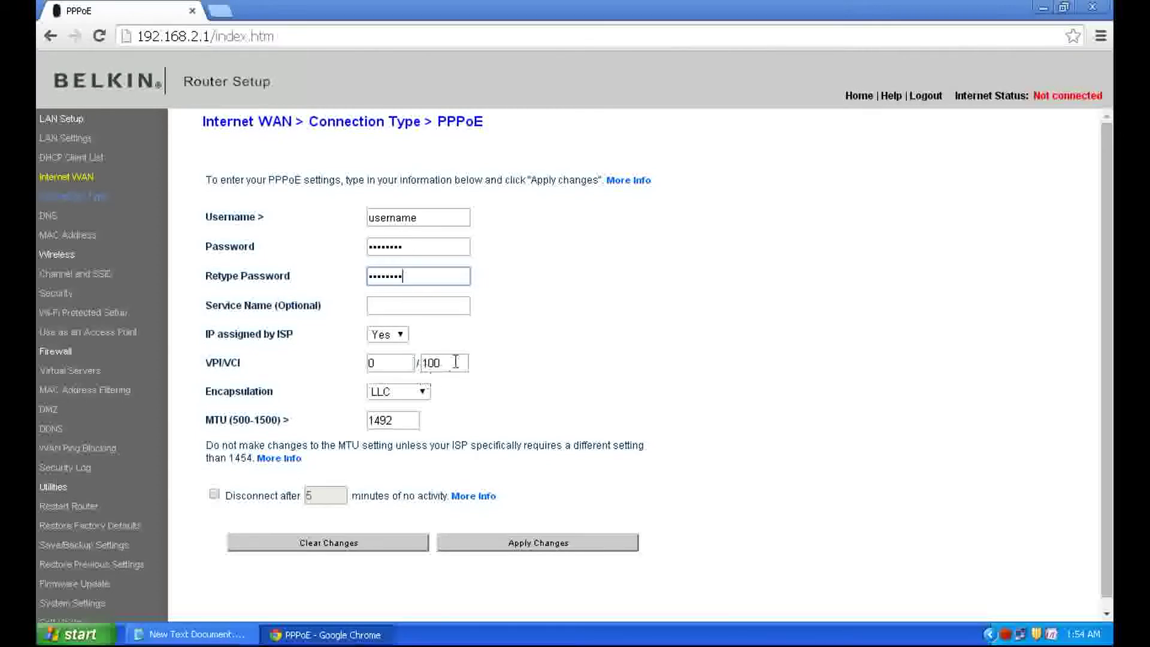
pyautogui.moveTo(456, 363); pyautogui.dragTo(417, 360)
pyautogui.write('3')
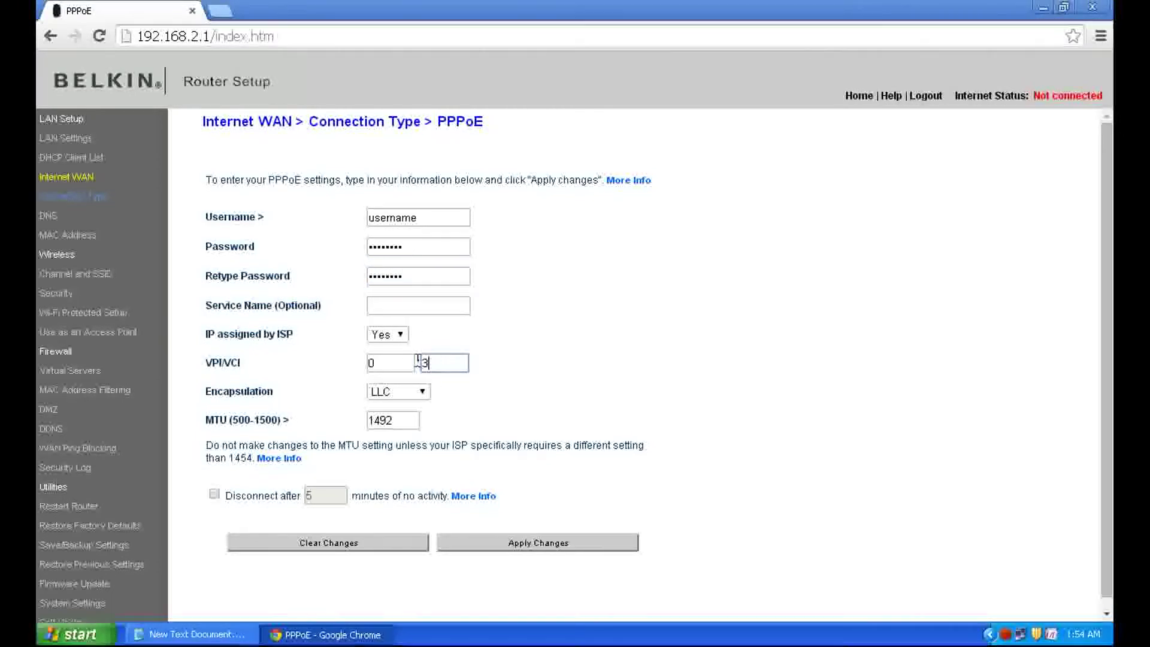
pyautogui.write('5')
# Add the Notepad line 'enter vpi/vci 0/35 for bsnl'
pyautogui.click(192, 634)
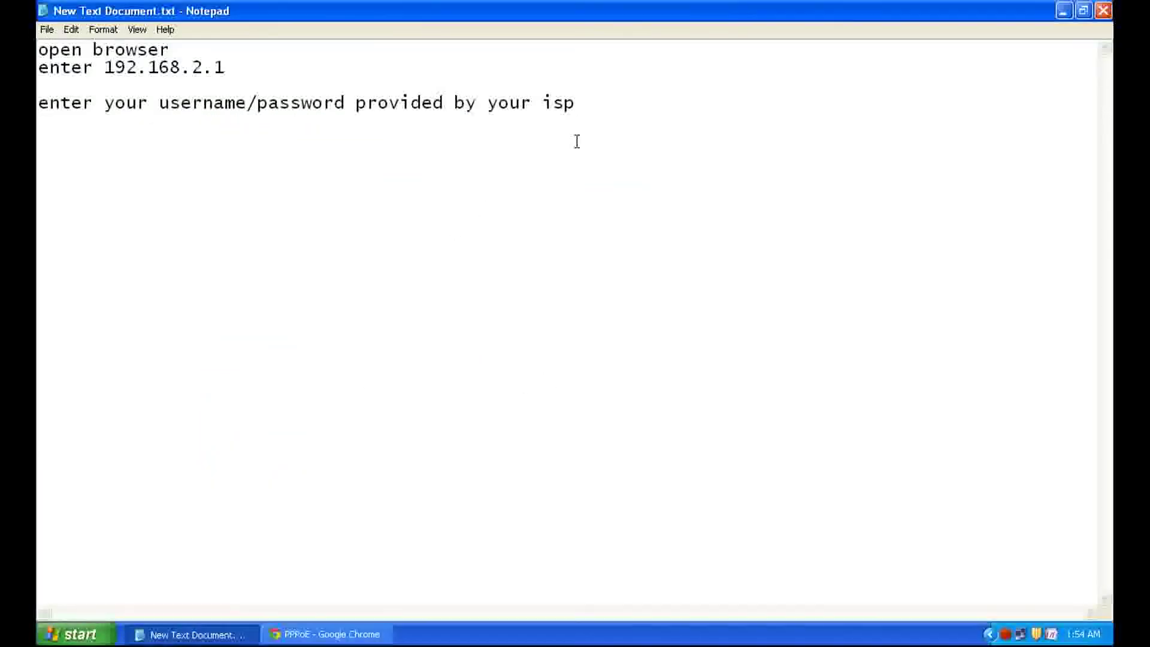
pyautogui.press('Return')
pyautogui.press('Return')
pyautogui.write('e')
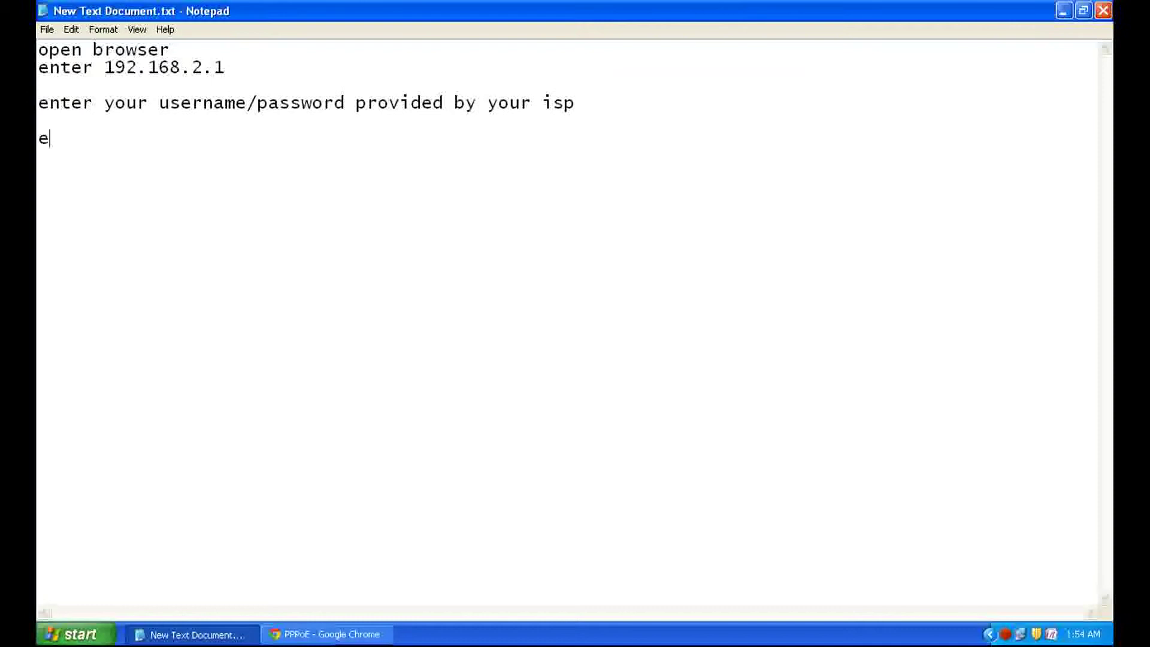
pyautogui.write('nter v')
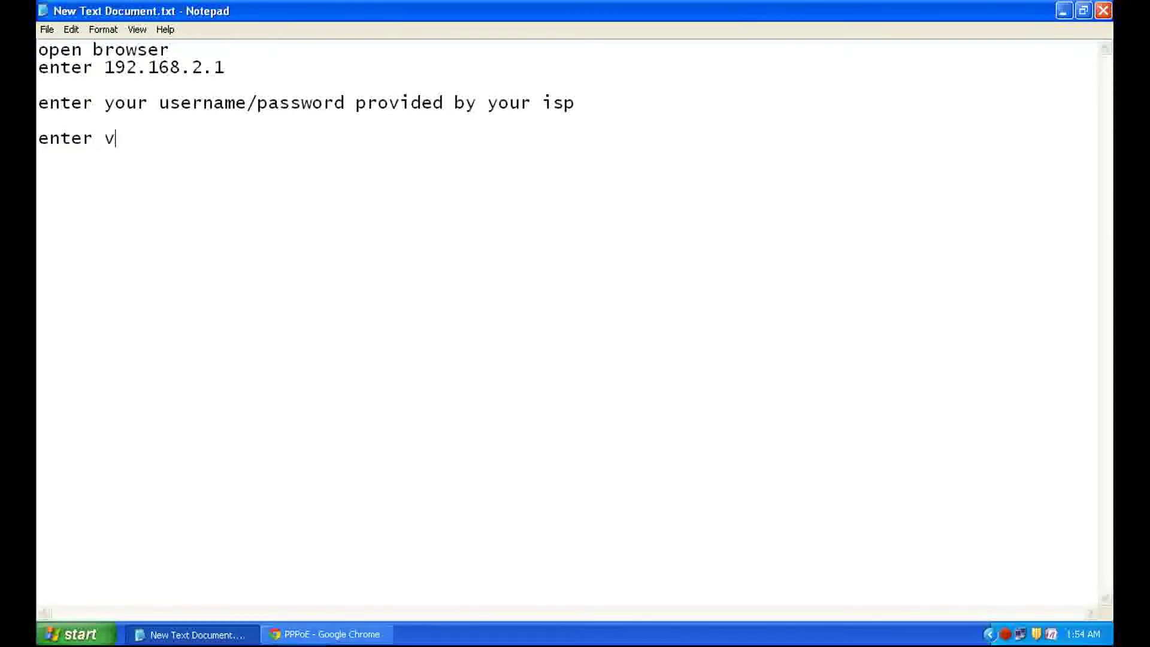
pyautogui.write('pi/v')
pyautogui.write('ci ')
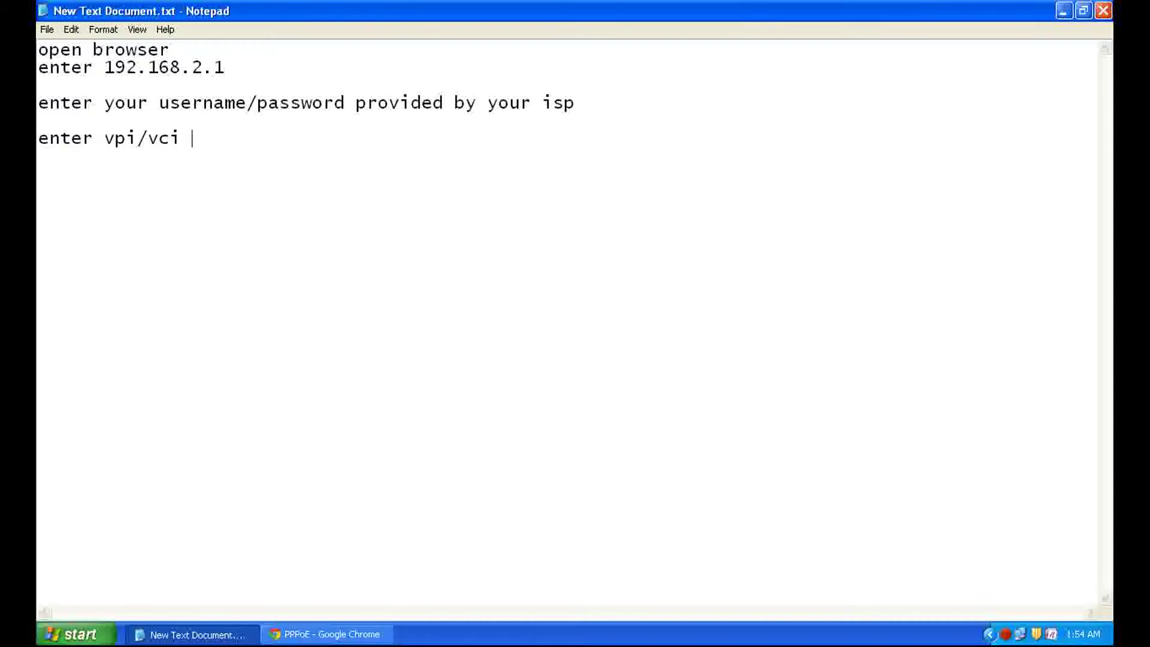
pyautogui.write('0/3')
pyautogui.write('5 for ')
pyautogui.write('bsnl')
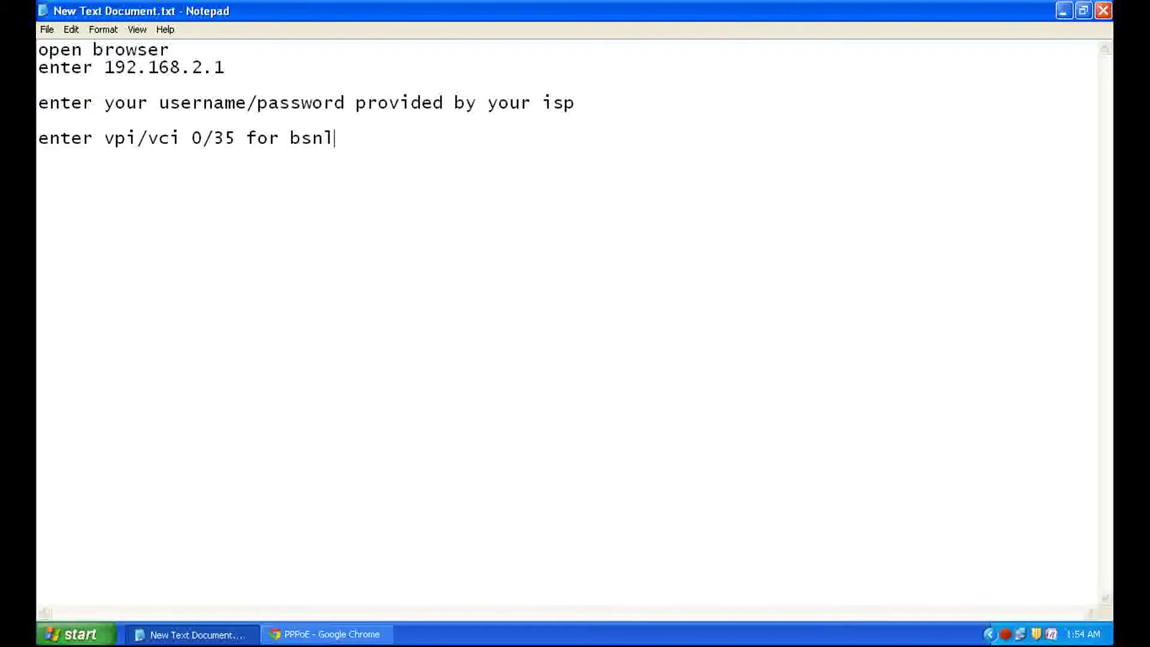
# Save the PPPoE settings to the router and decline Chrome's password-saving offer
pyautogui.click(352, 630)
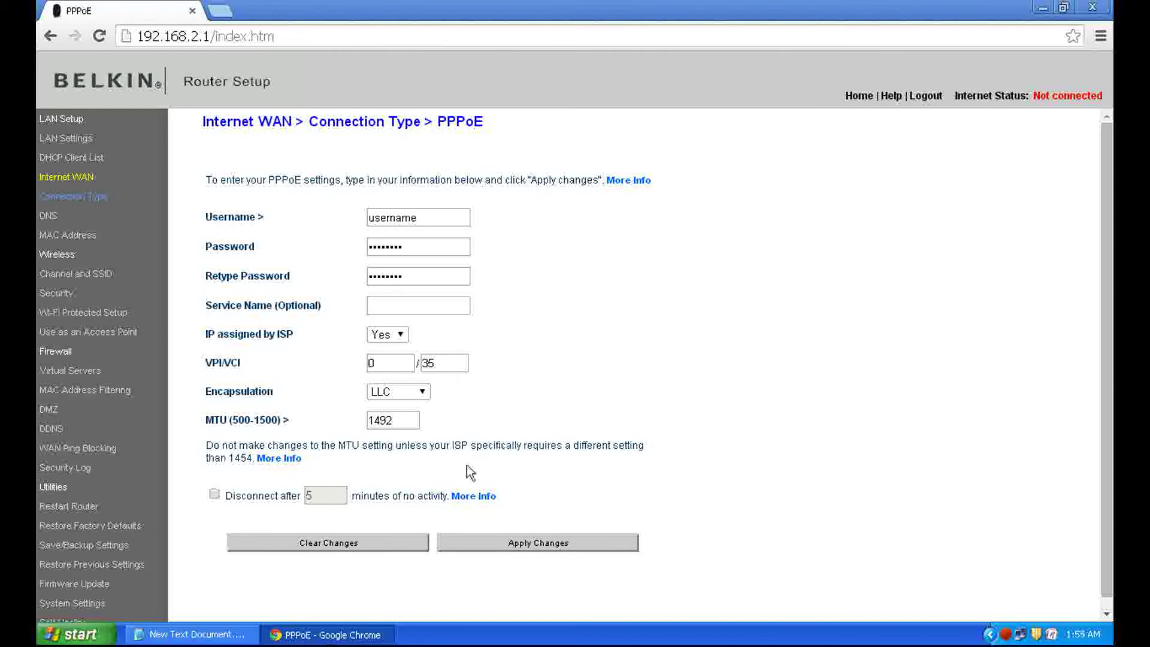
pyautogui.click(514, 546)
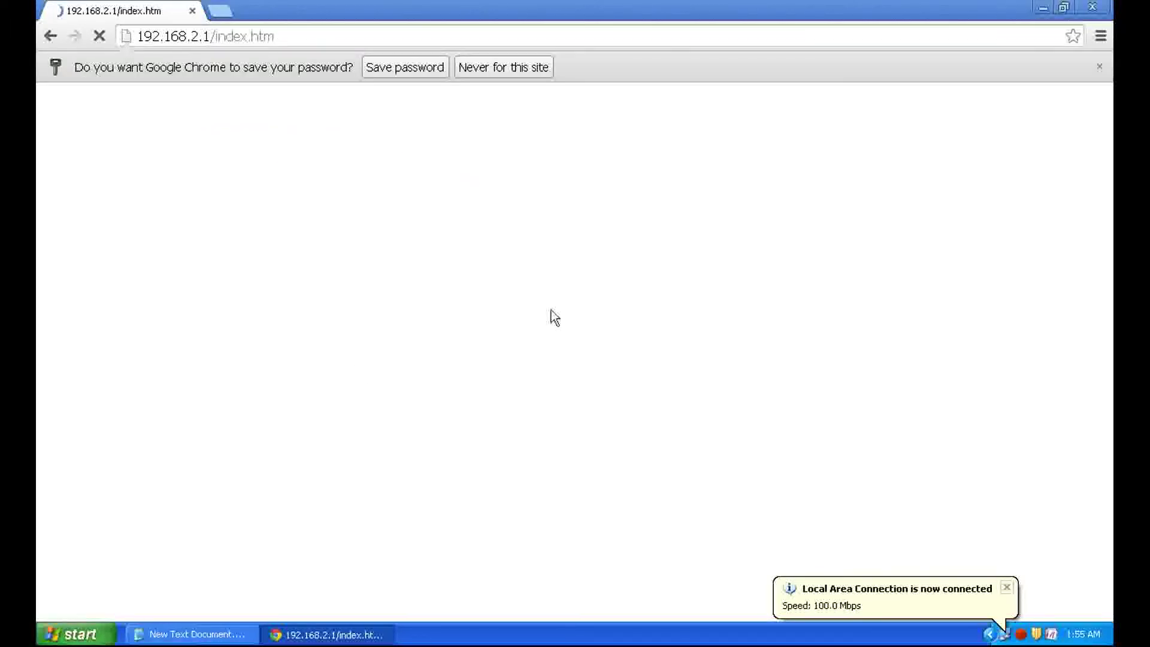
pyautogui.click(519, 72)
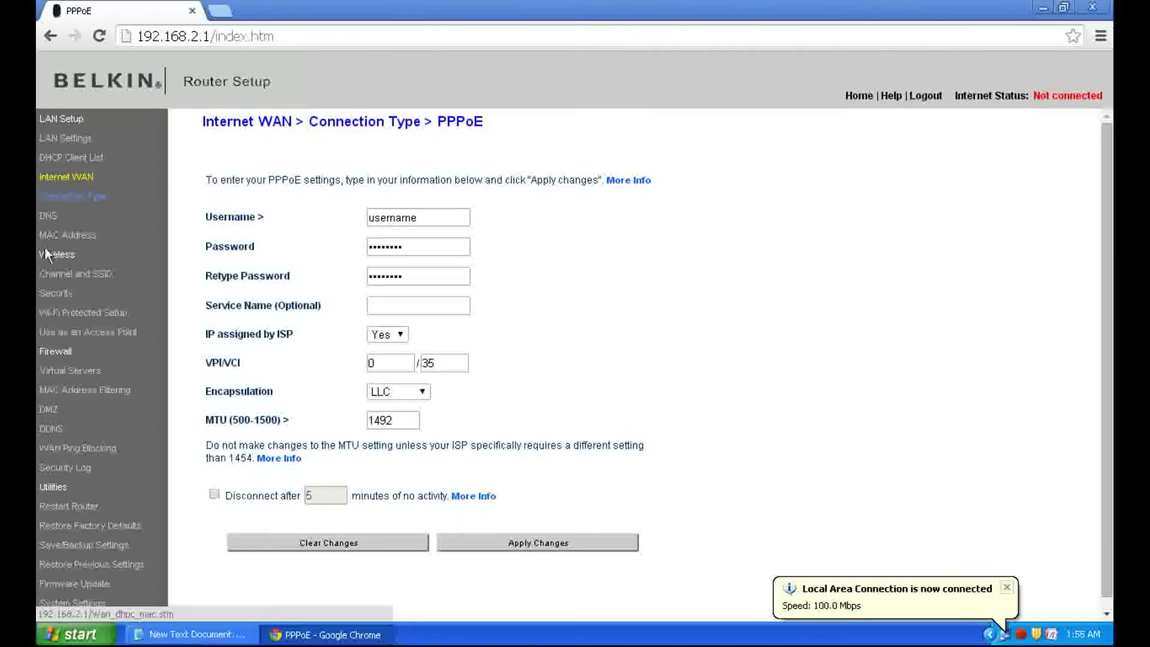
# Change the wireless SSID from belkin.f2d to BSNL under Channel and SSID, and apply
pyautogui.click(48, 255)
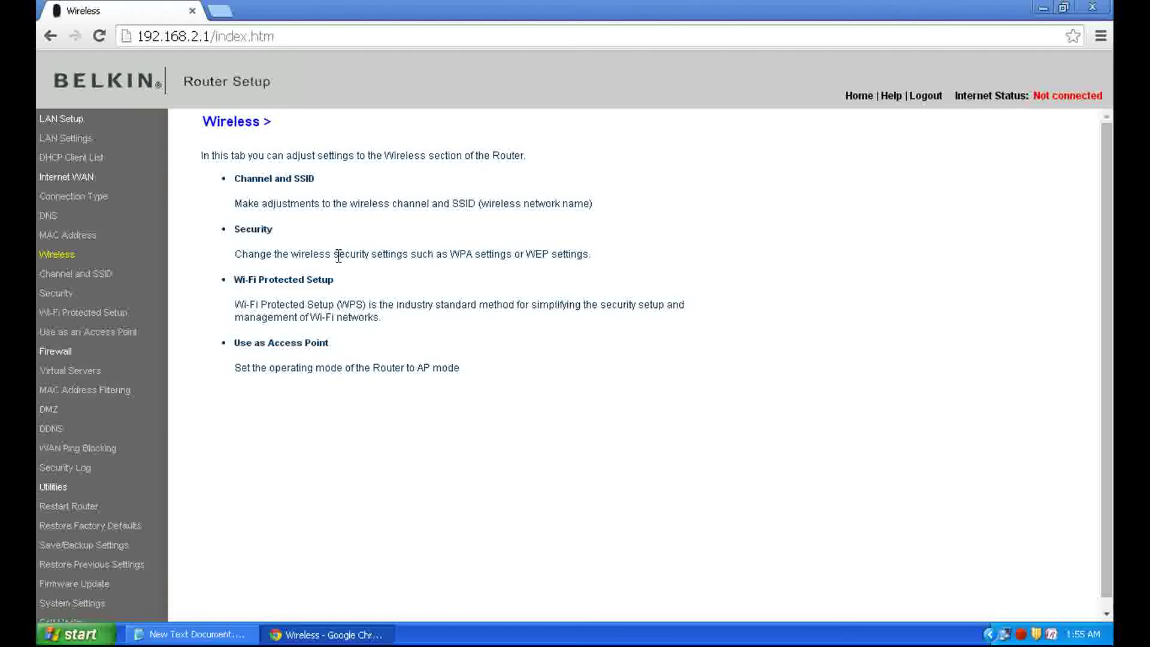
pyautogui.click(302, 180)
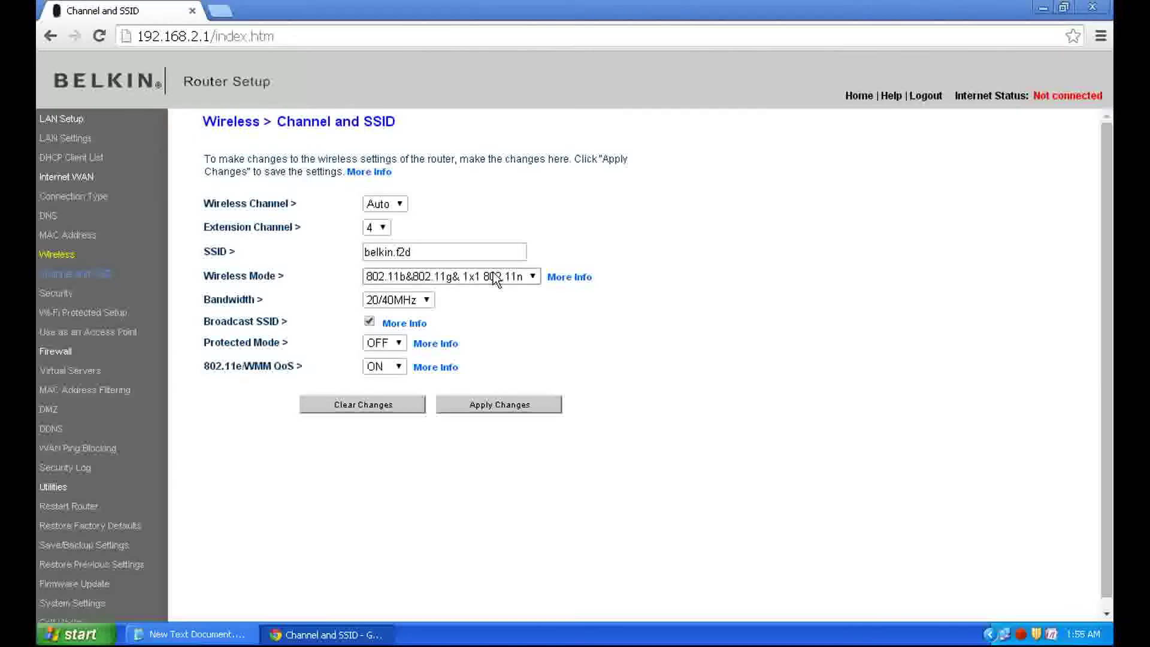
pyautogui.moveTo(469, 252); pyautogui.dragTo(325, 252)
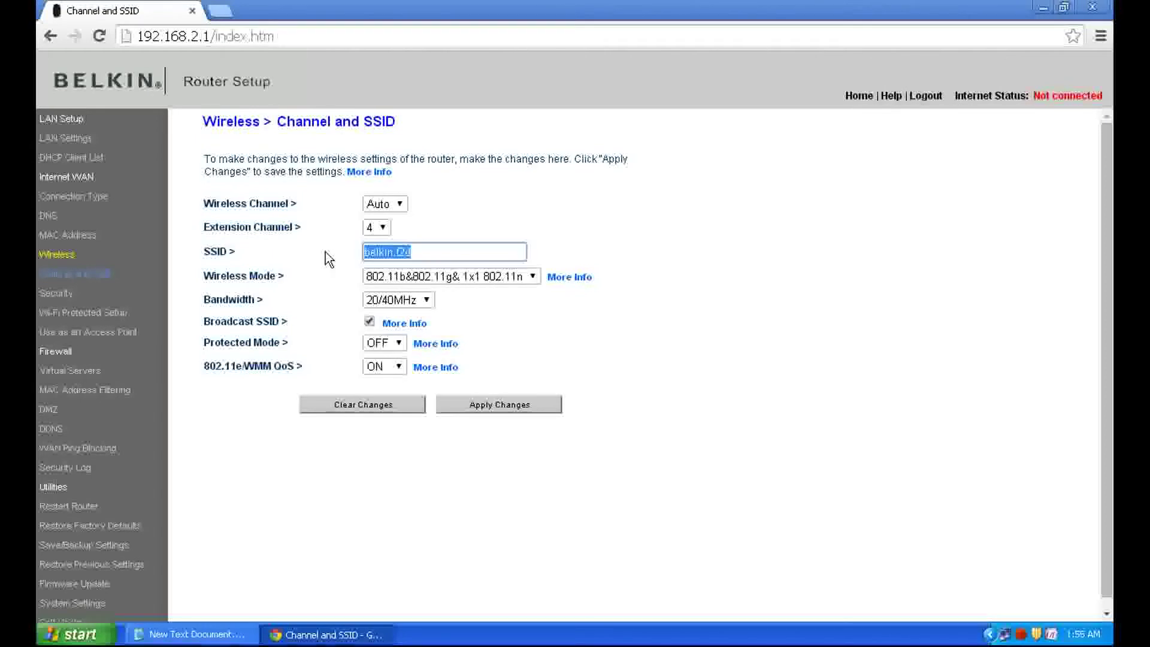
pyautogui.write('BS')
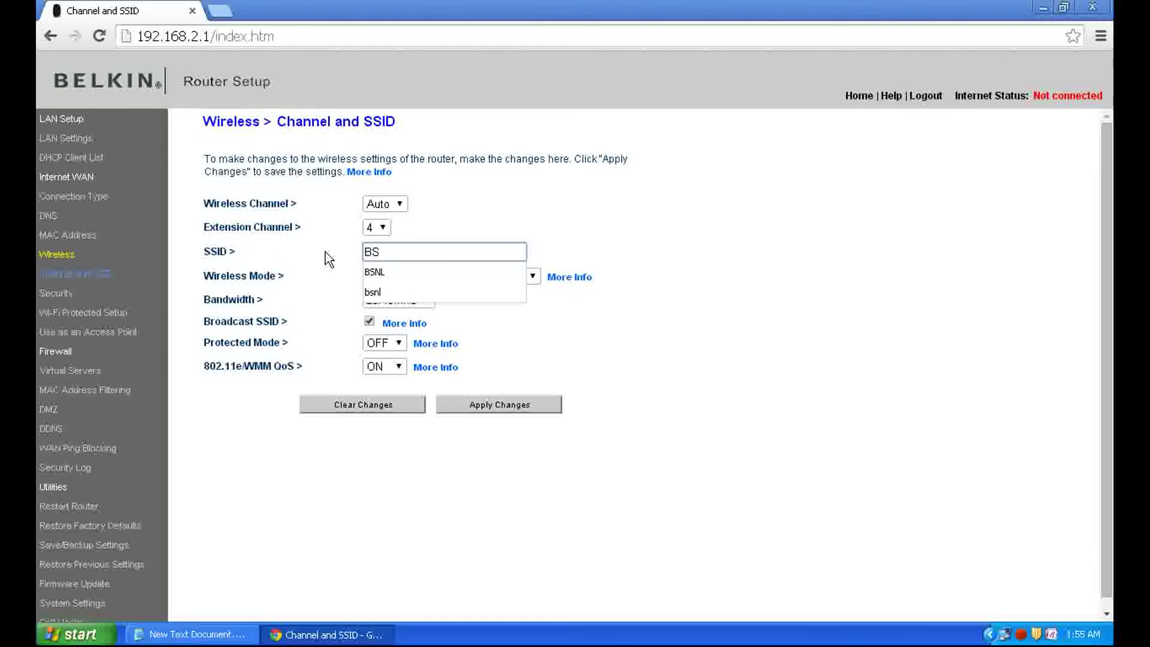
pyautogui.write('NL')
pyautogui.click(383, 272)
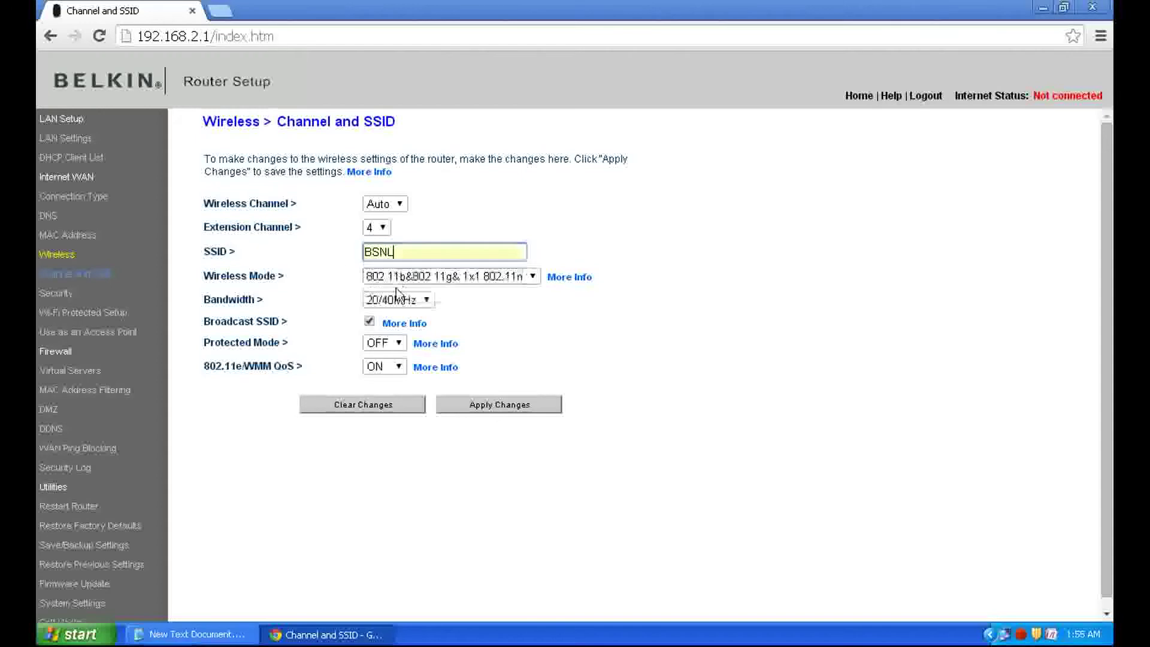
pyautogui.click(511, 410)
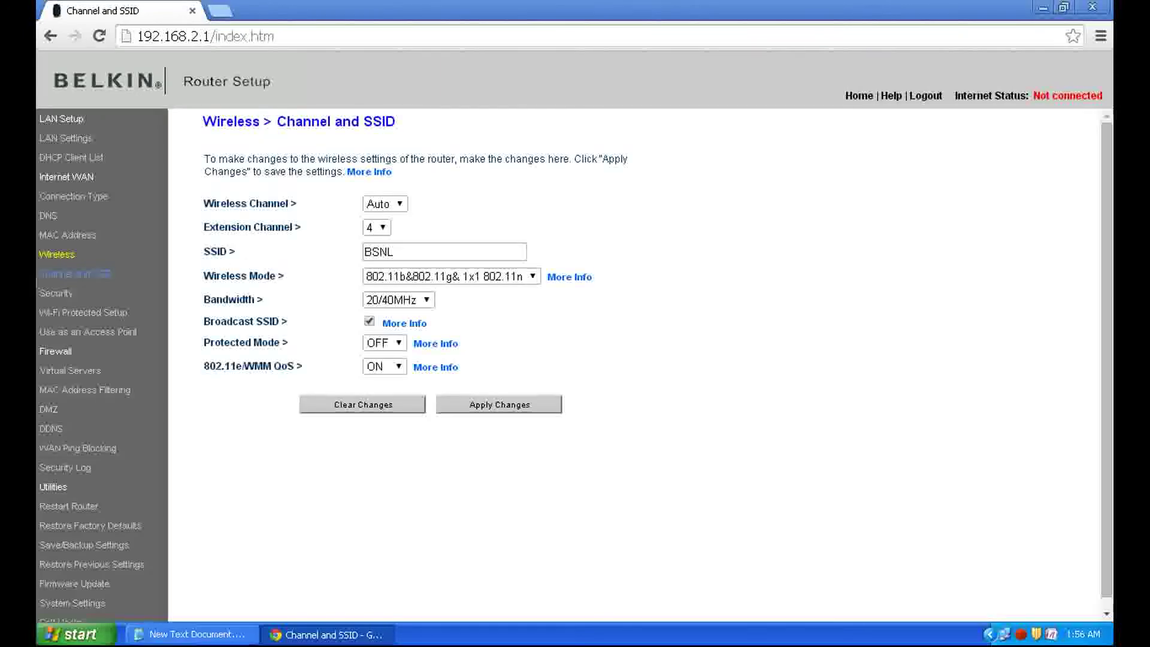
pyautogui.click(62, 293)
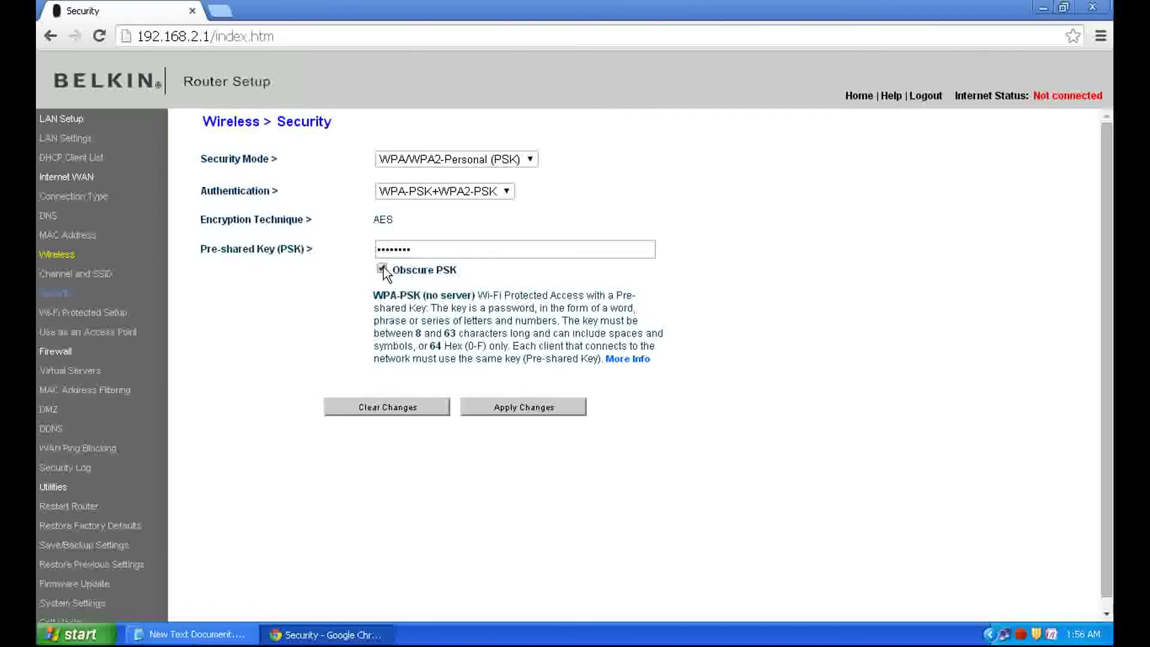
pyautogui.click(382, 269)
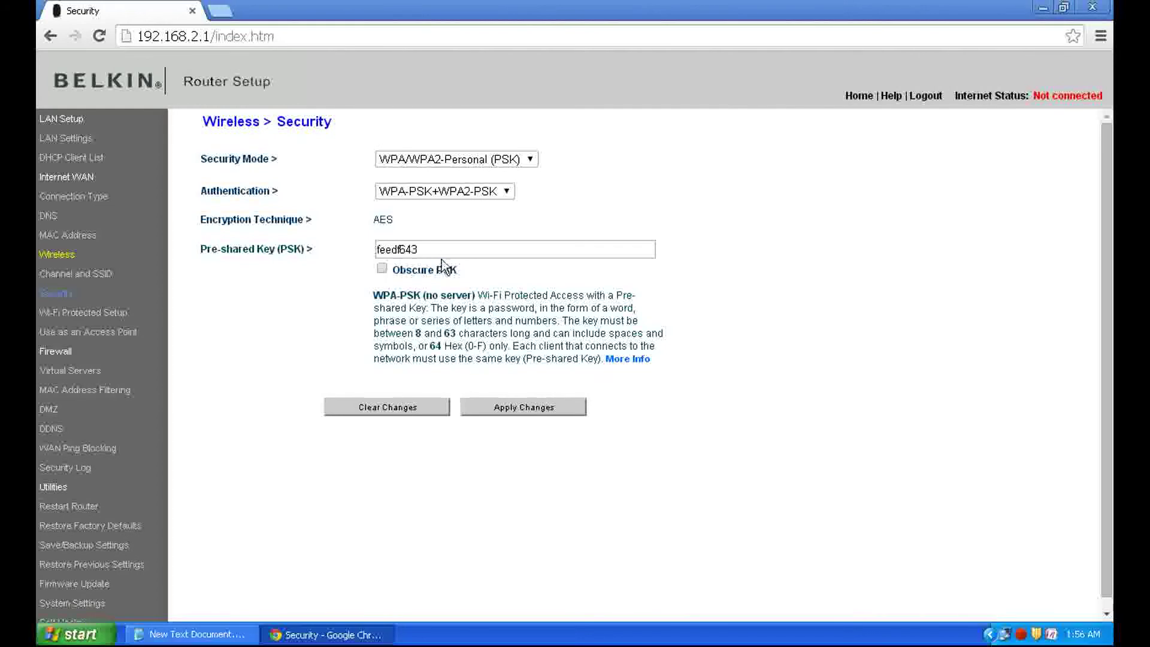
pyautogui.moveTo(440, 249); pyautogui.dragTo(331, 255)
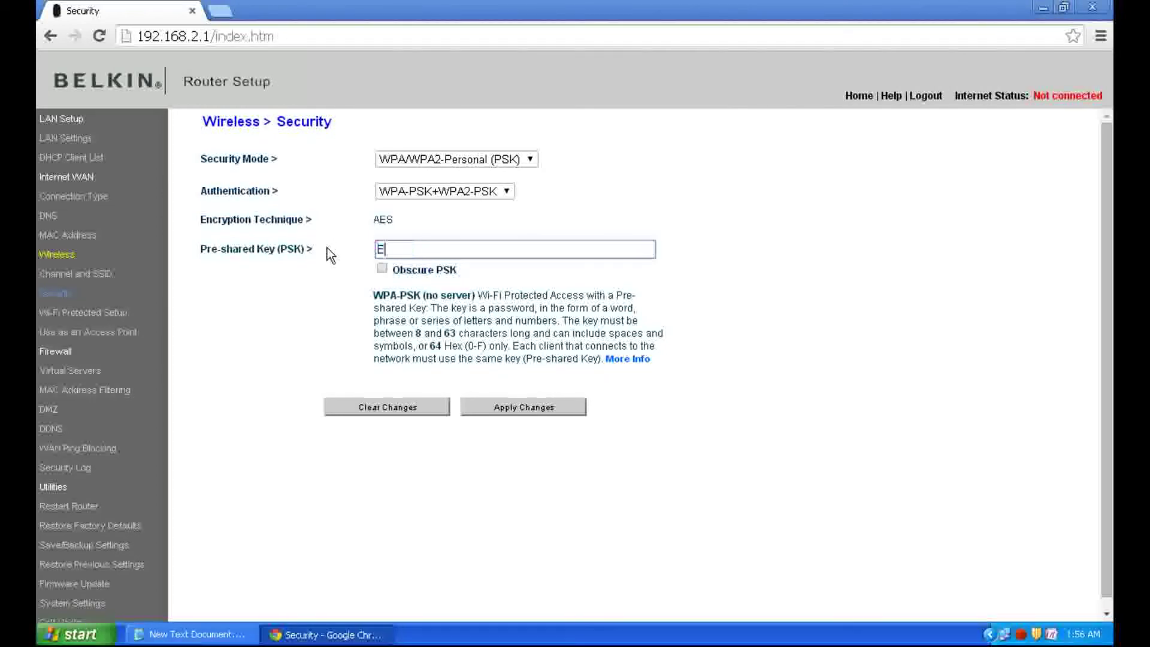
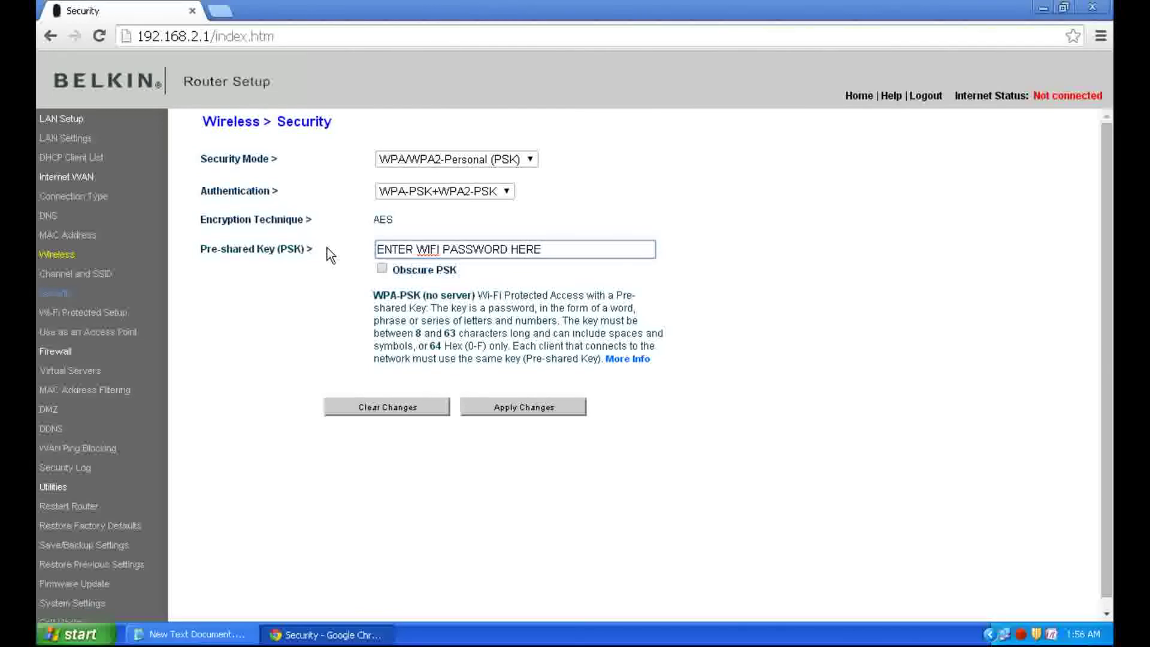
pyautogui.press('BackSpace')
pyautogui.press('BackSpace')
pyautogui.press('BackSpace')
pyautogui.press('BackSpace')
pyautogui.press('BackSpace')
pyautogui.press('BackSpace')
pyautogui.press('BackSpace')
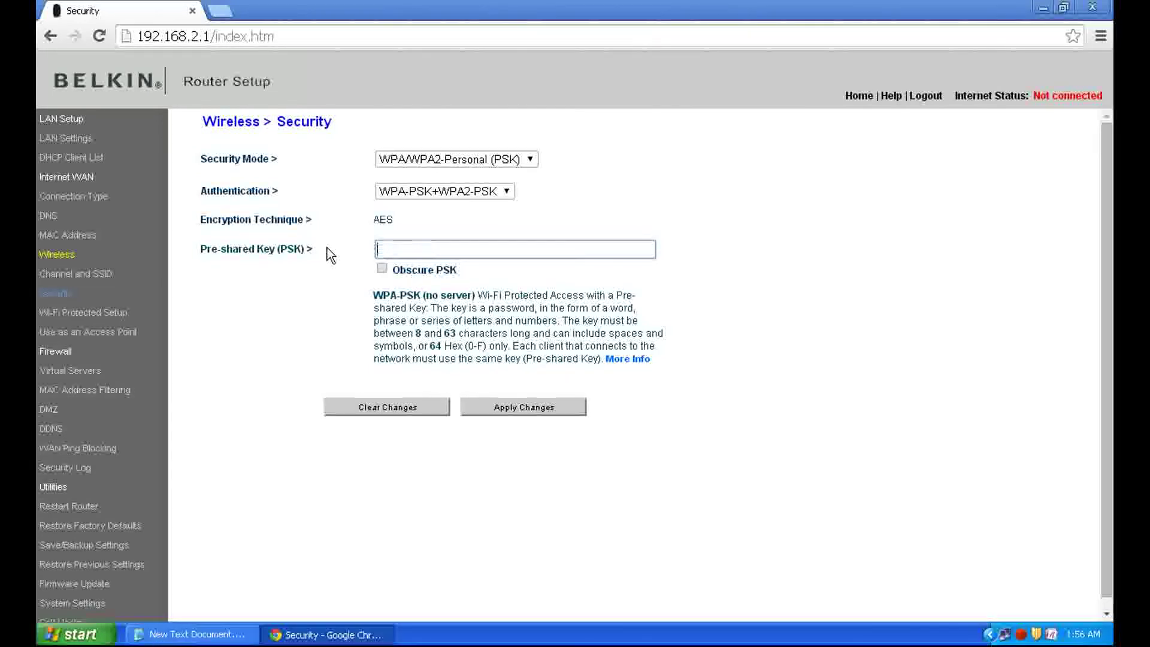
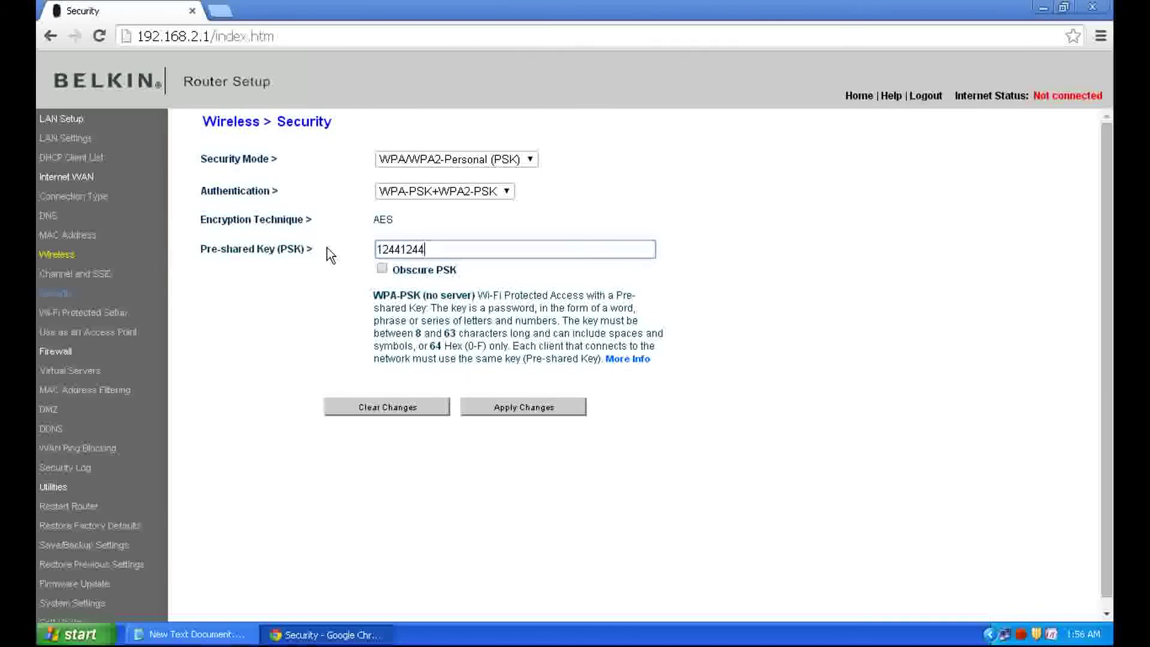
pyautogui.click(523, 407)
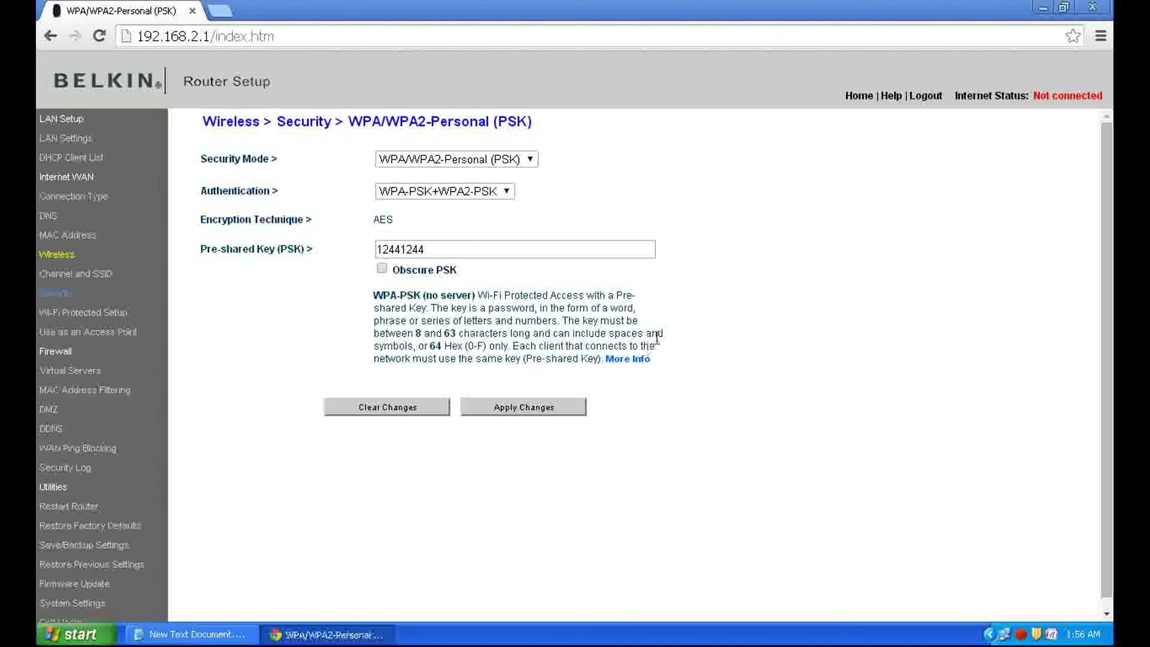
# Append 'THATS ALL' and 'MODEM IS READY TO USE THANK YOU' as new Notepad lines
pyautogui.click(196, 640)
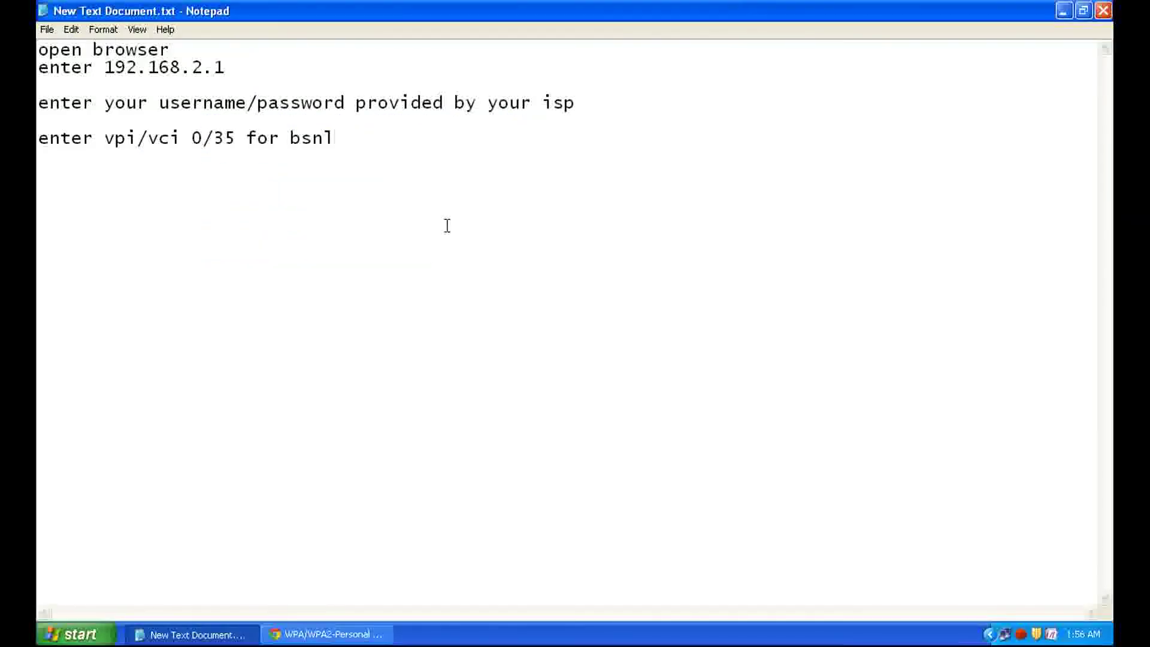
pyautogui.press('Return')
pyautogui.write('TH')
pyautogui.write('ATS ALL')
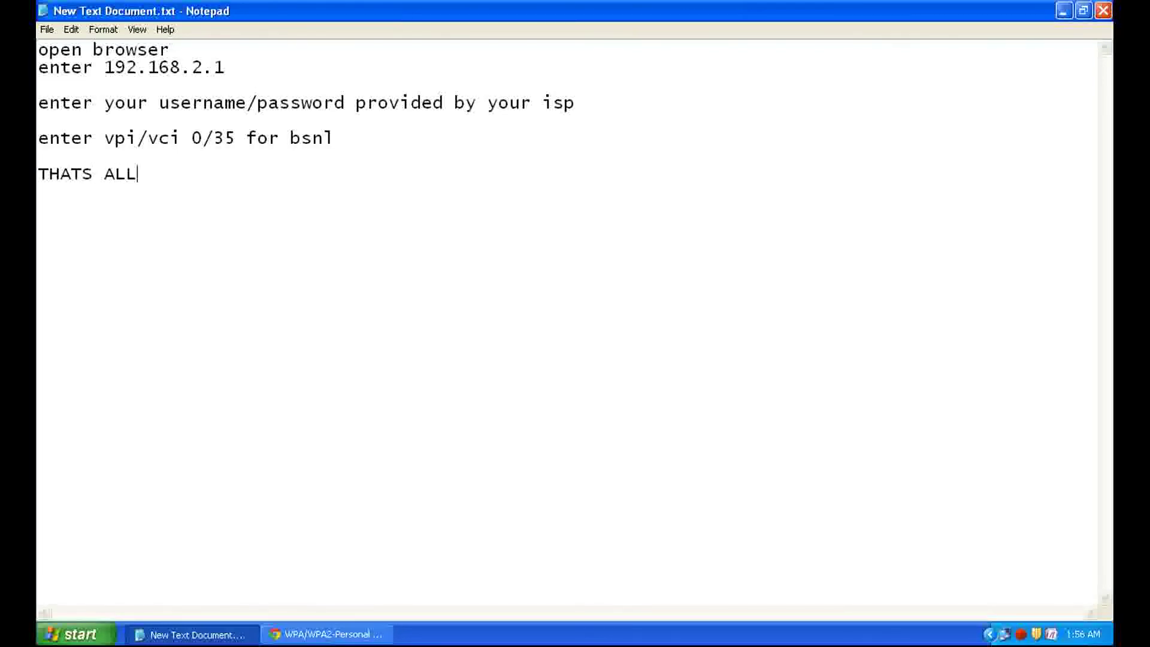
pyautogui.press('Return')
pyautogui.write('MO')
pyautogui.write('DEM IS')
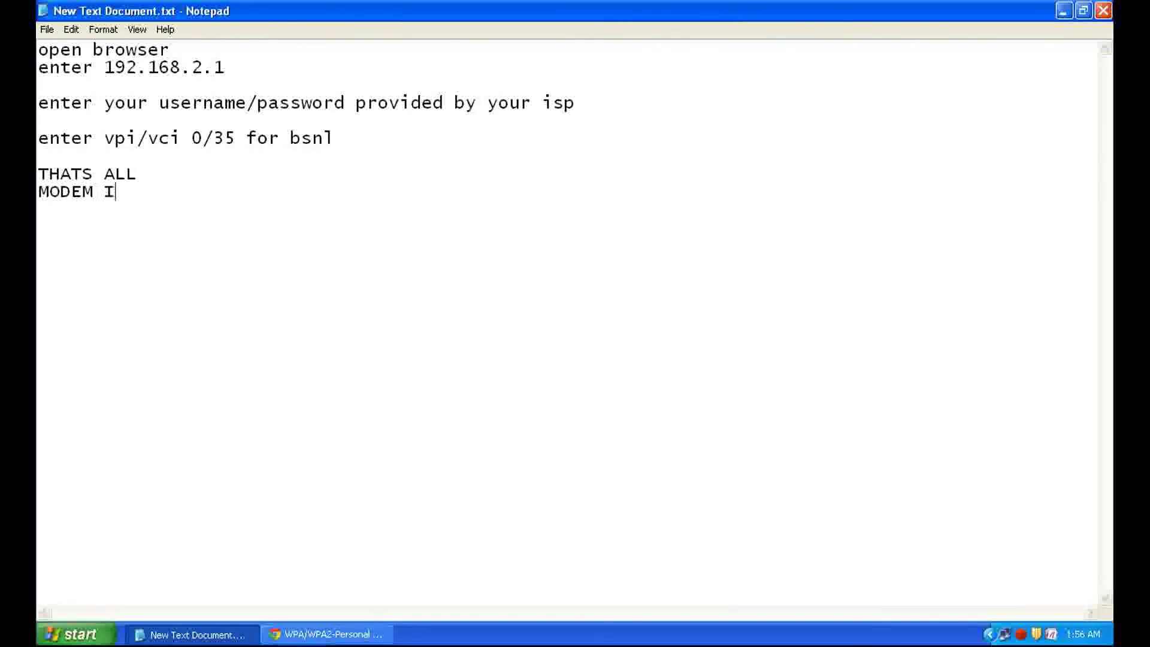
pyautogui.write(' READ')
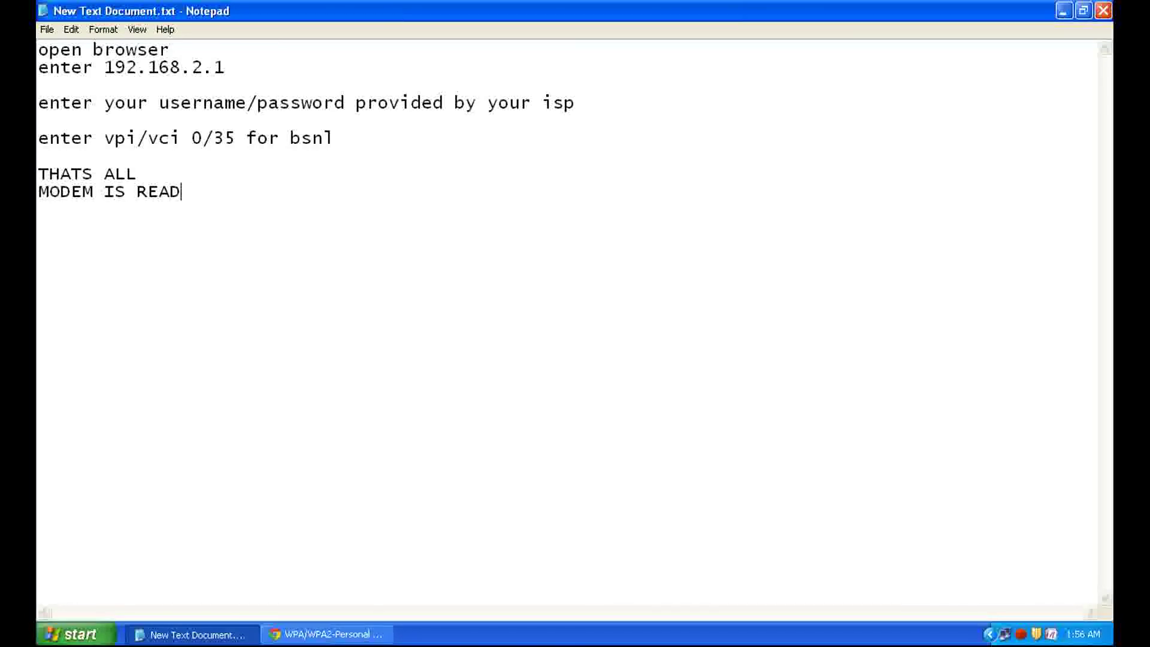
pyautogui.write('Y TO')
pyautogui.write(' USE  T')
pyautogui.write('HA')
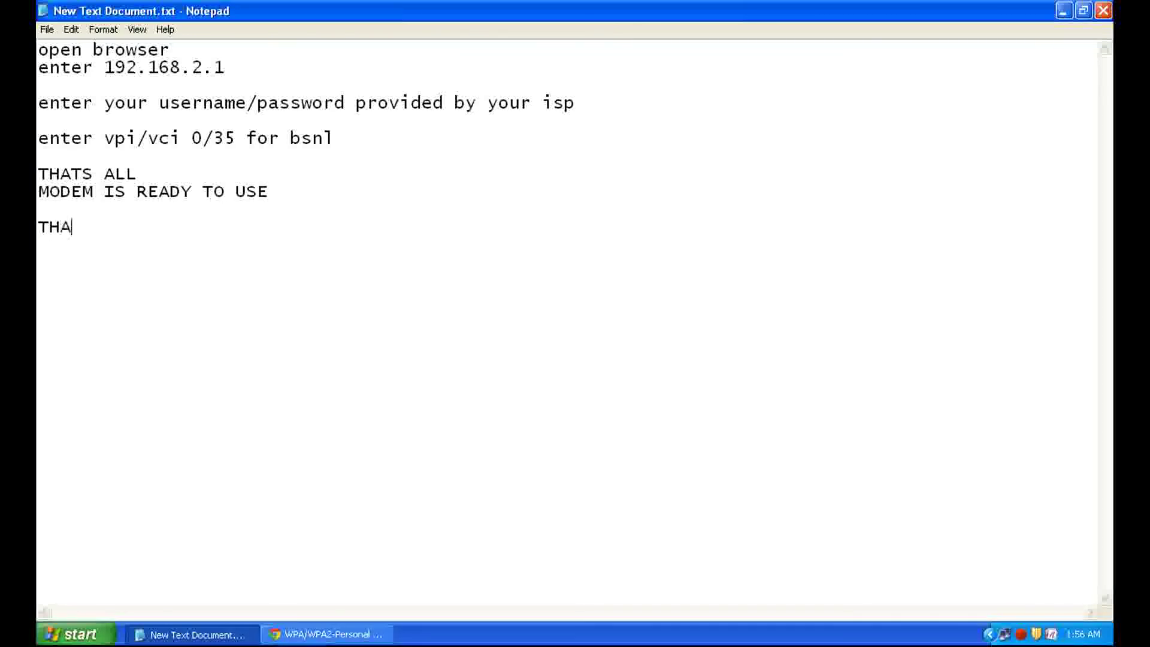
pyautogui.write('NK Y')
pyautogui.write('OU')
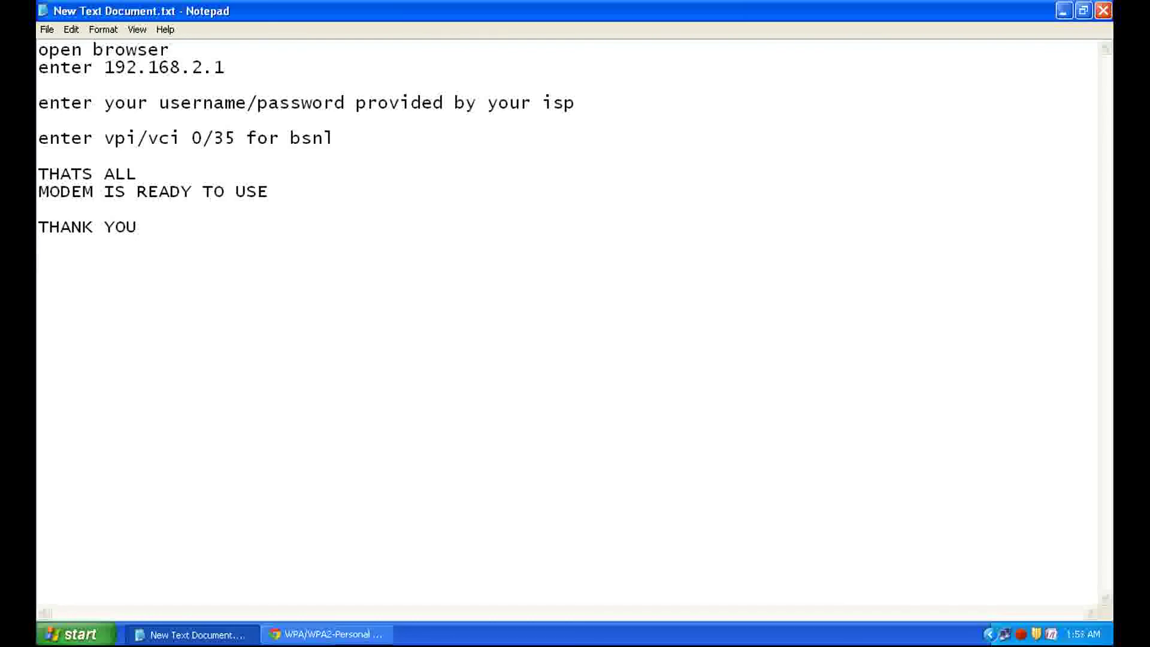